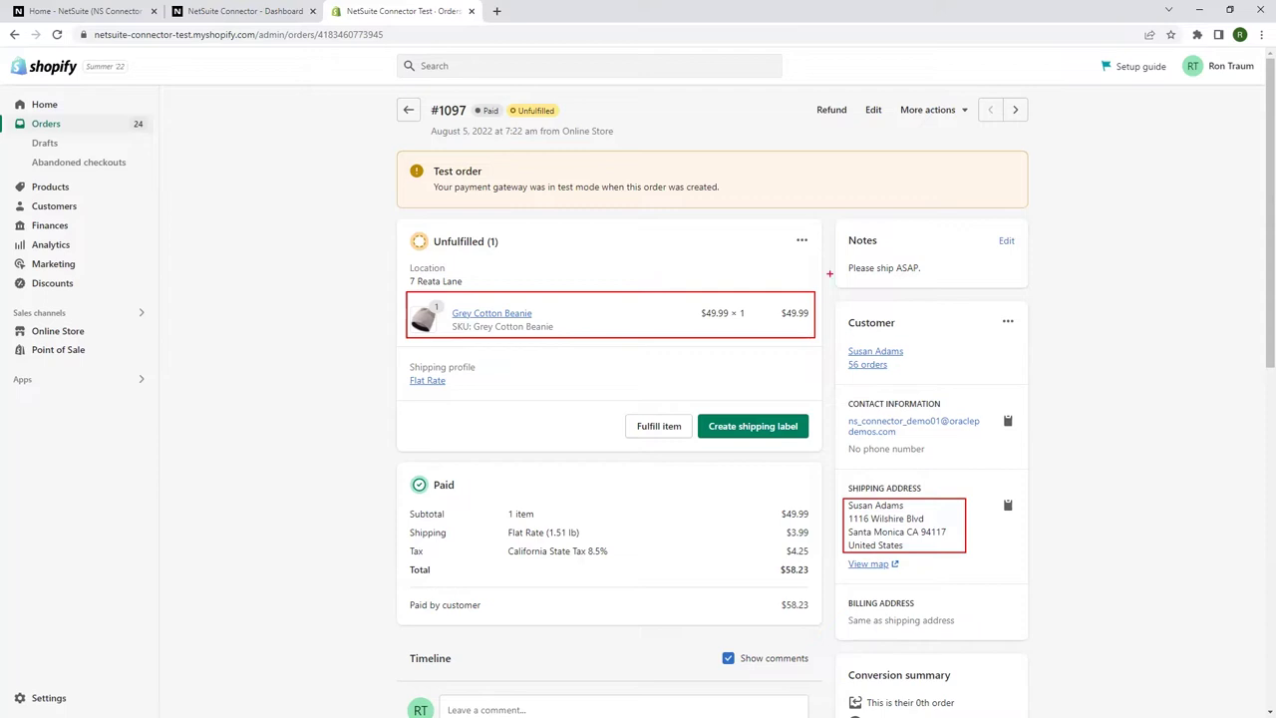
Highlight the 'Please ship ASAP' note, then open the connector's Shopify Orders list.
{"action": "left_click_drag", "start_coordinate": [840, 226], "coordinate": [938, 281]}
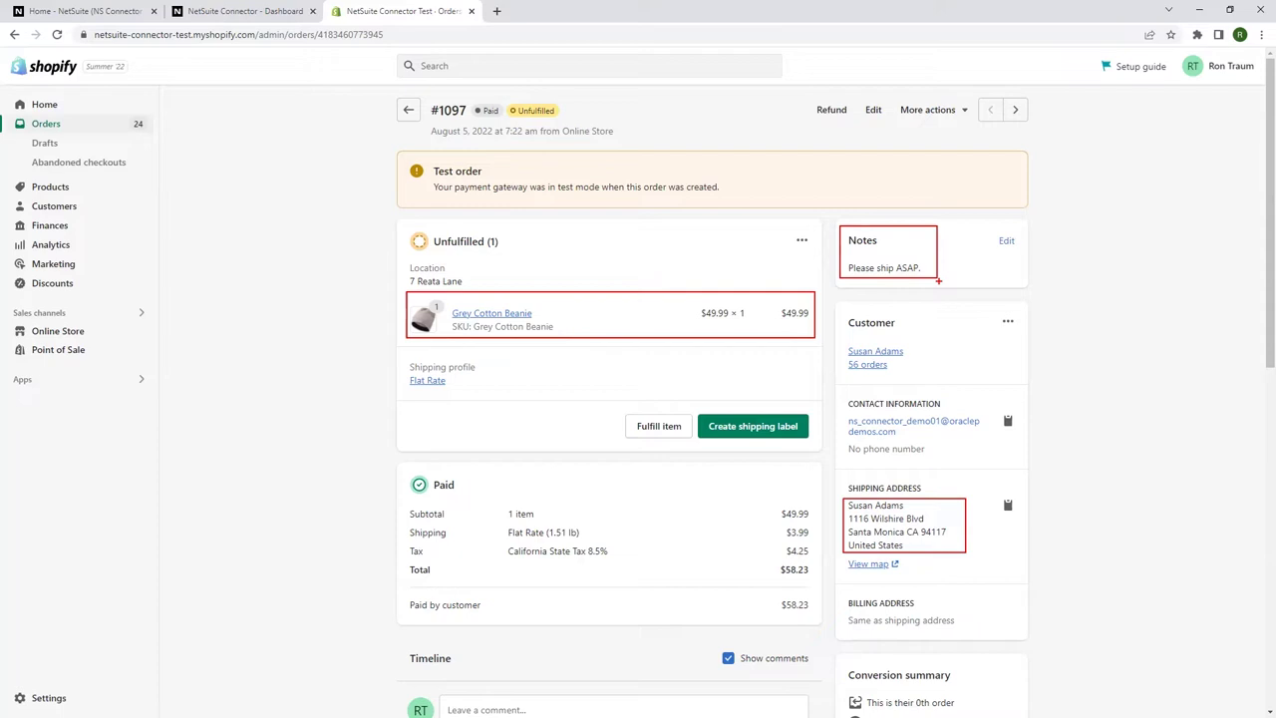
{"action": "key", "text": "Escape"}
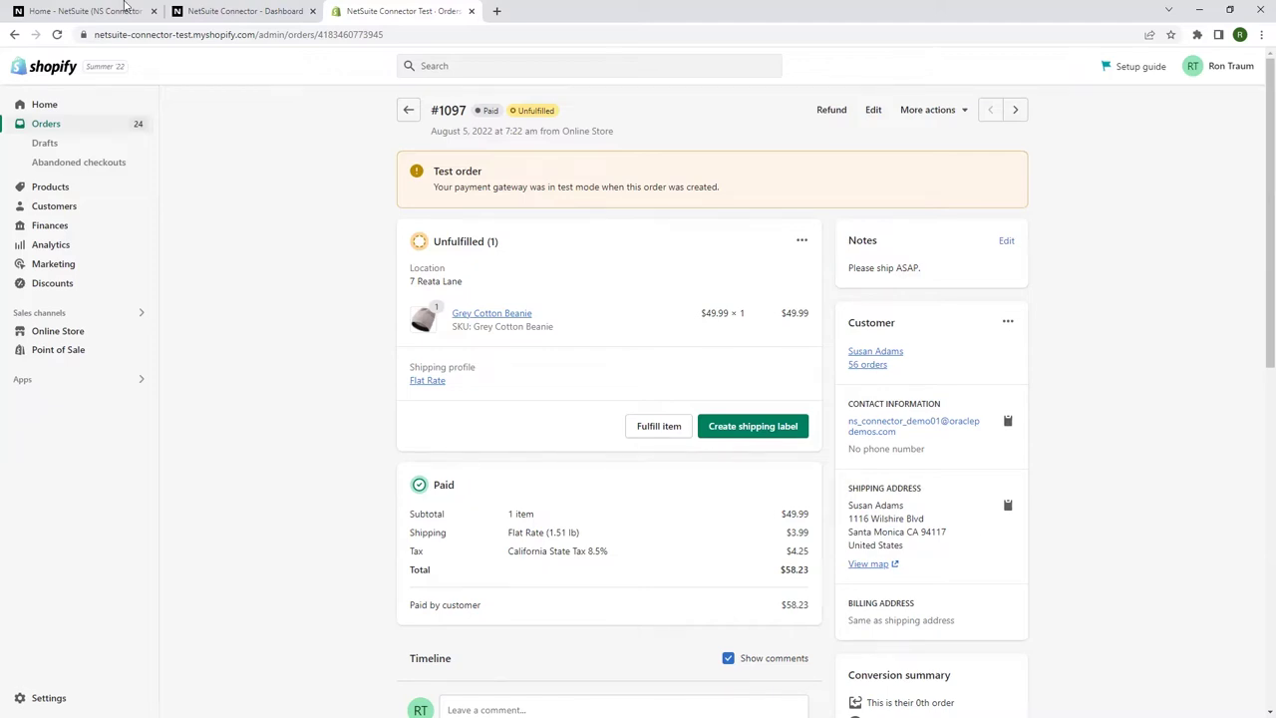
{"action": "left_click", "coordinate": [271, 12]}
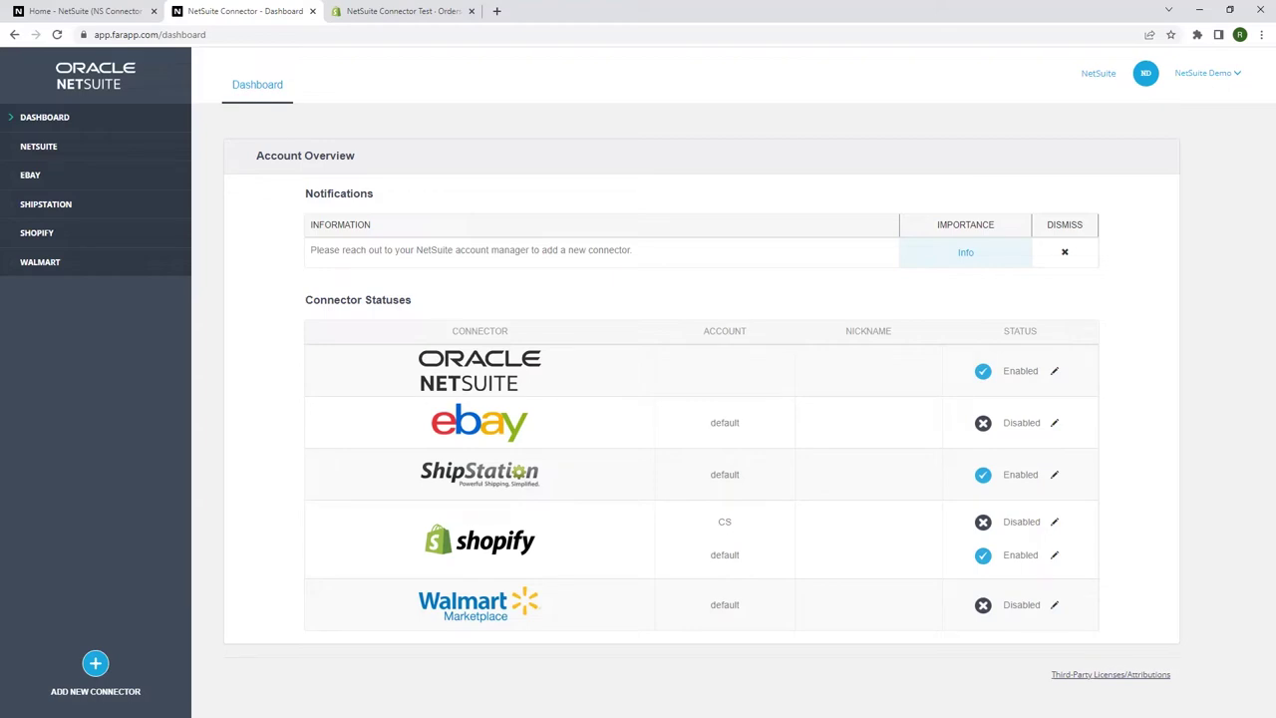
{"action": "left_click", "coordinate": [44, 237]}
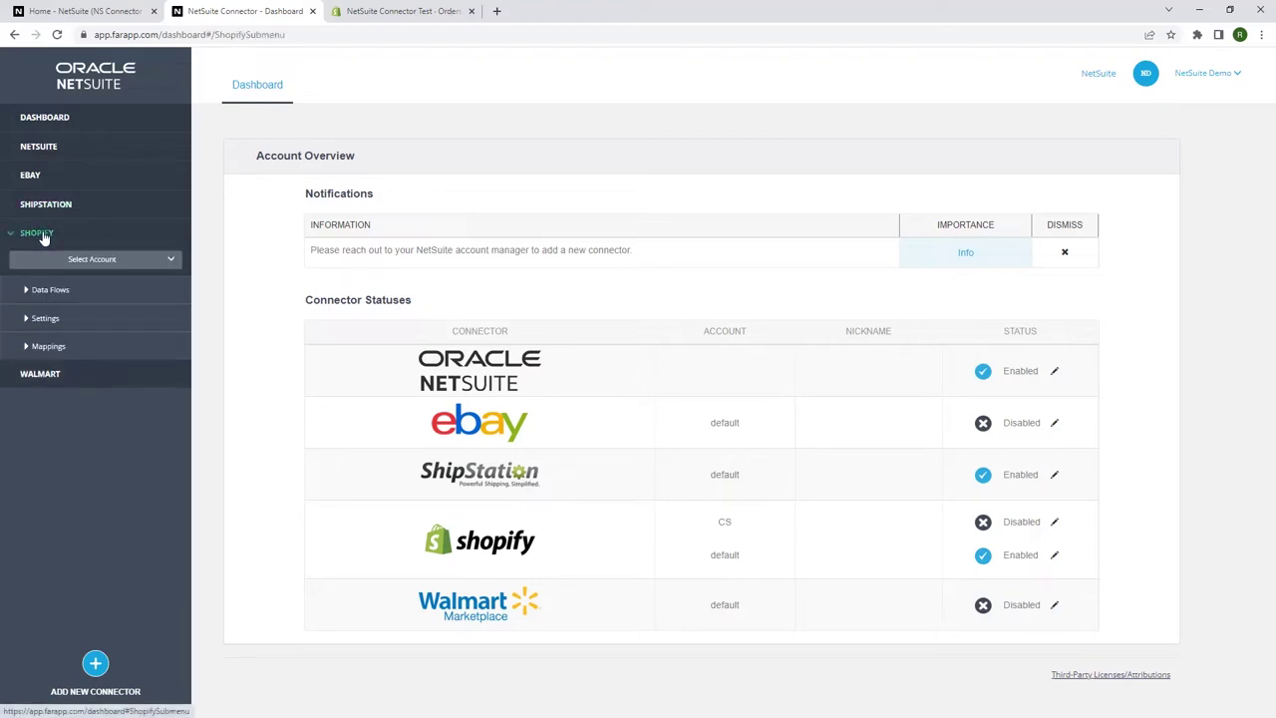
{"action": "left_click", "coordinate": [39, 295]}
{"action": "left_click", "coordinate": [56, 349]}
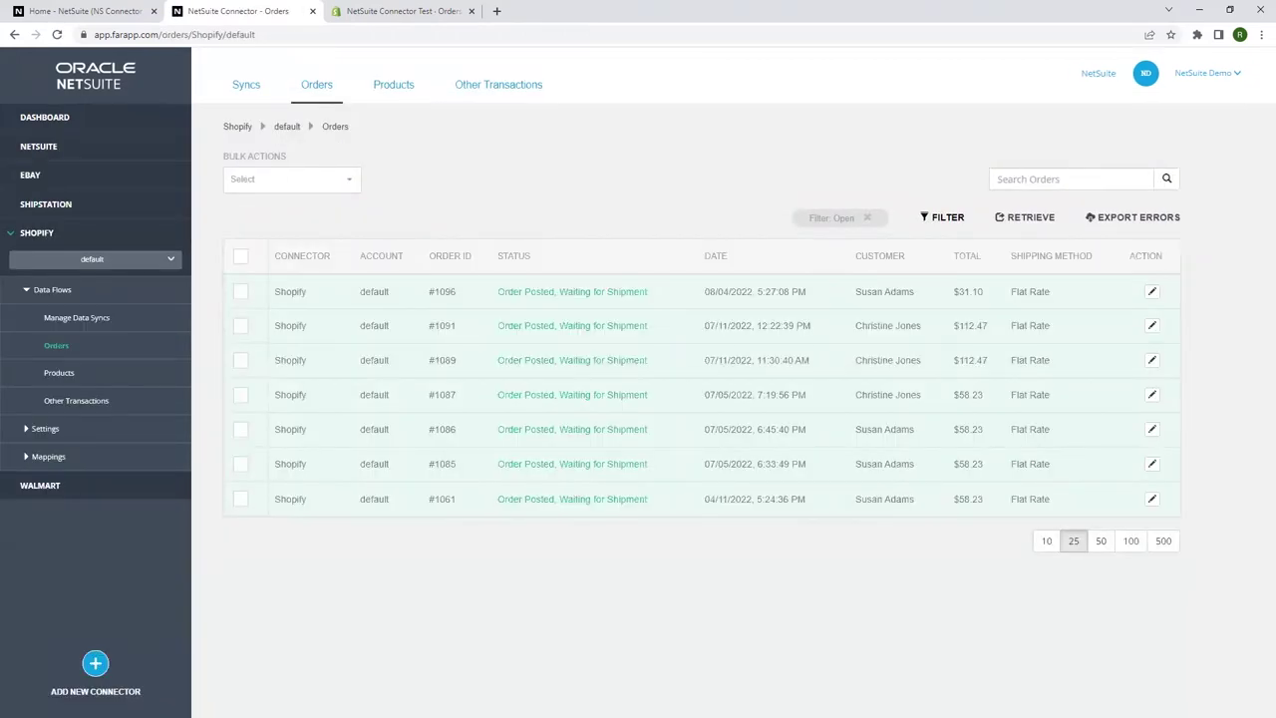
Retrieve Shopify order ID 1097 into the connector, listed as In Farapp (Automatic Sync Disabled).
{"action": "left_click", "coordinate": [1029, 220]}
{"action": "left_click", "coordinate": [645, 193]}
{"action": "type", "text": "1097"}
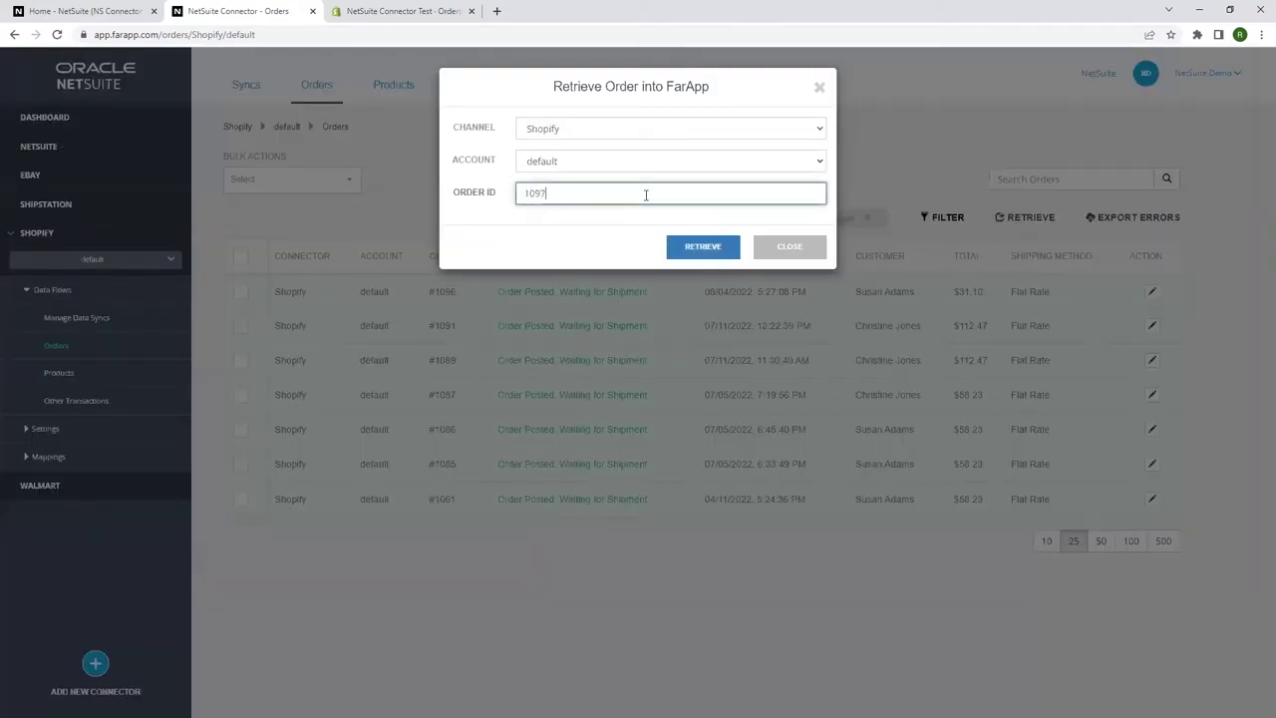
{"action": "left_click", "coordinate": [704, 247]}
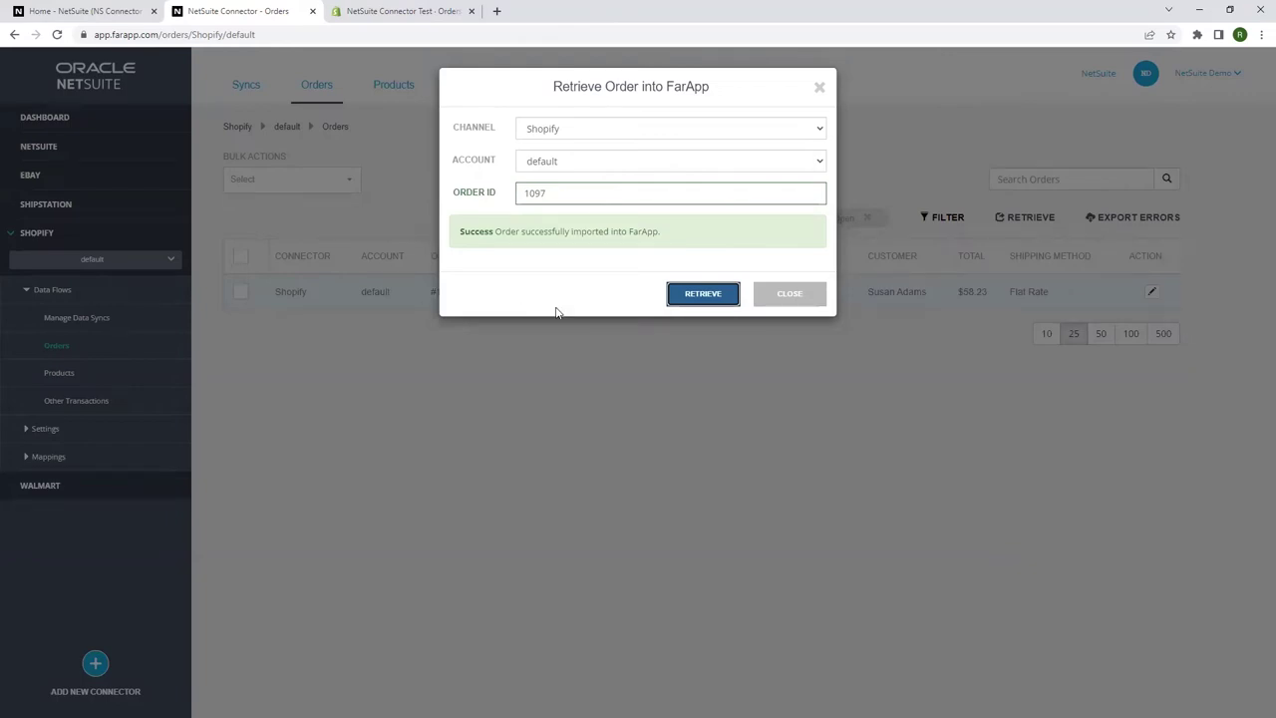
{"action": "left_click", "coordinate": [808, 297]}
{"action": "left_click", "coordinate": [1154, 293]}
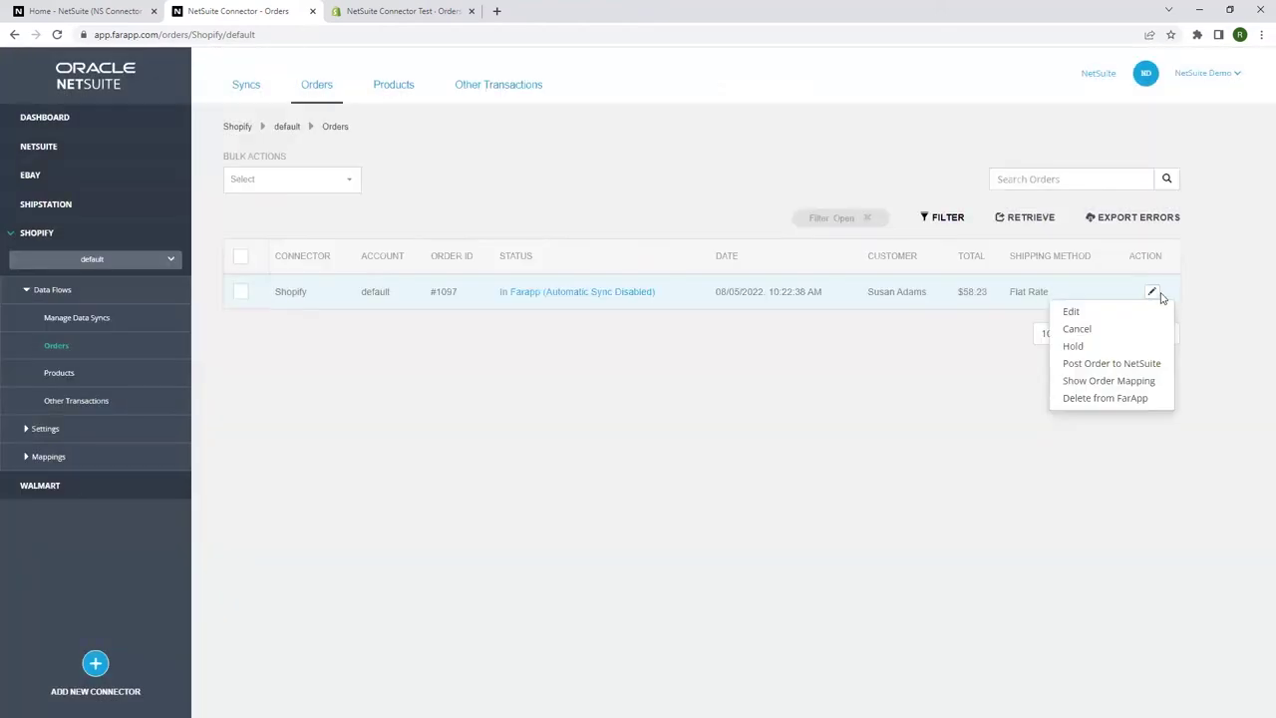
Review order #1097's shipping and item details, then preview its NetSuite order mapping.
{"action": "left_click", "coordinate": [1128, 312]}
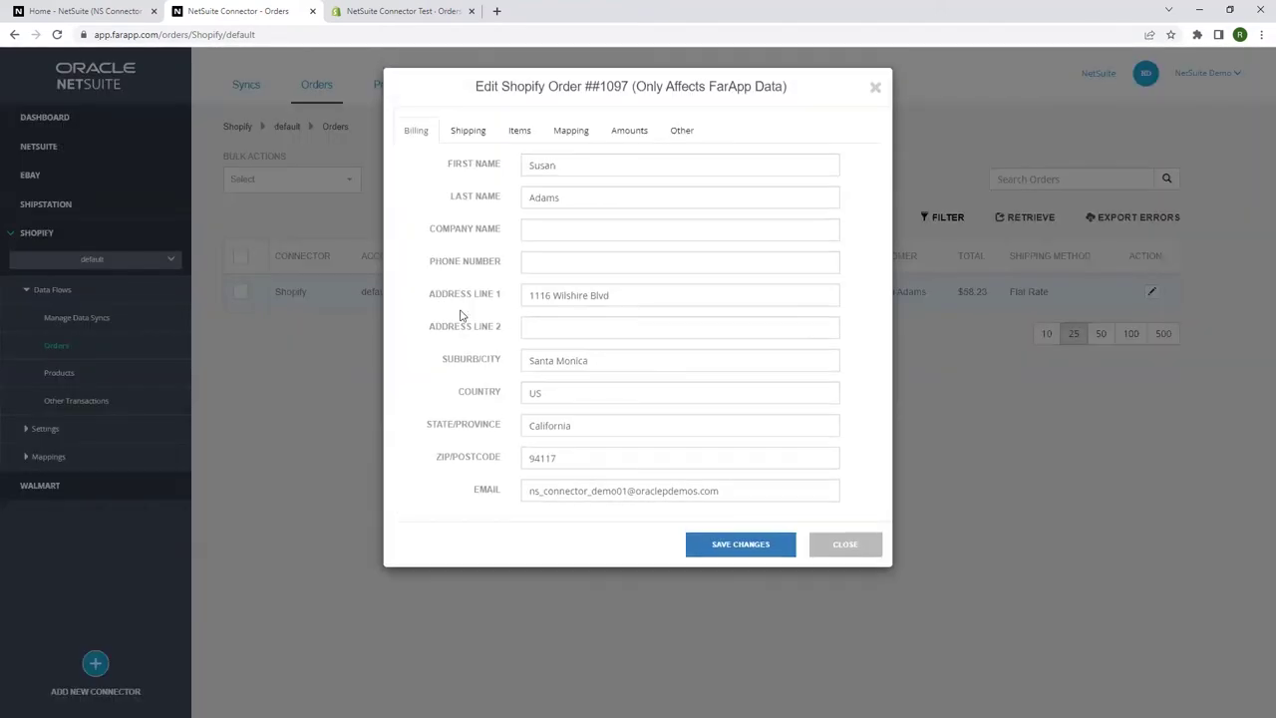
{"action": "left_click", "coordinate": [468, 133]}
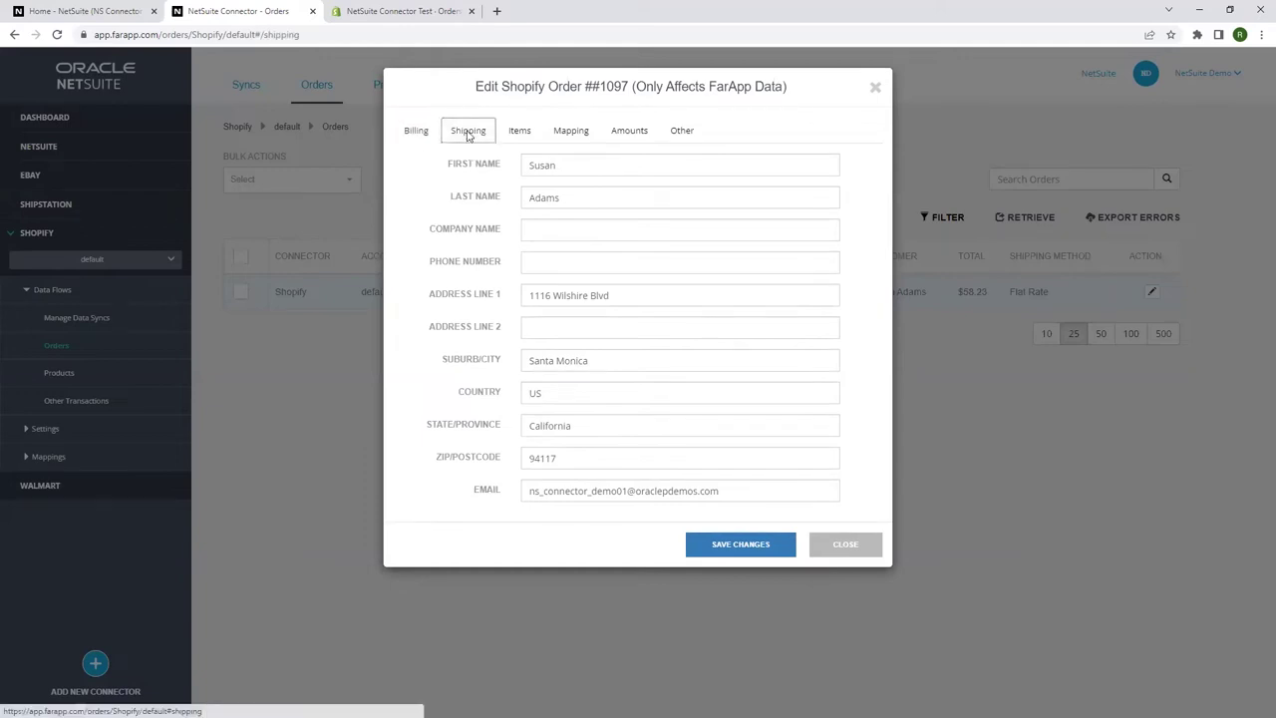
{"action": "left_click", "coordinate": [518, 133]}
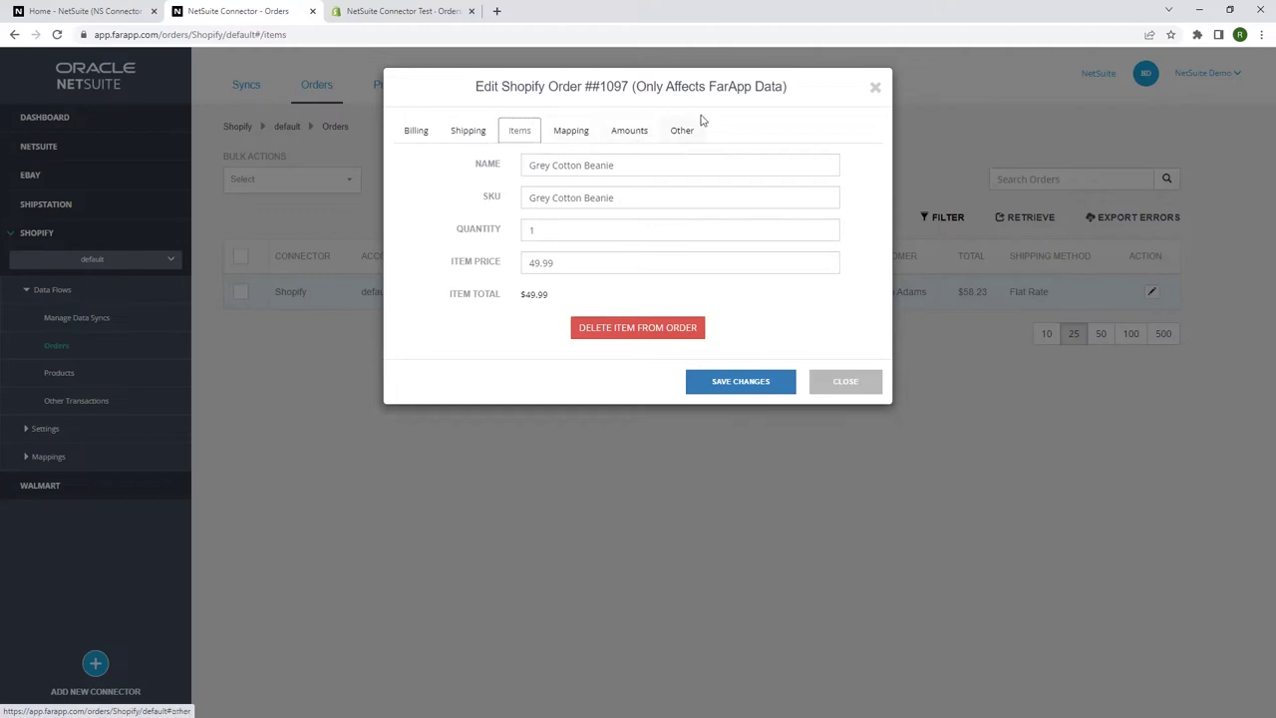
{"action": "left_click", "coordinate": [875, 90]}
{"action": "left_click", "coordinate": [1151, 291]}
{"action": "left_click", "coordinate": [1108, 381]}
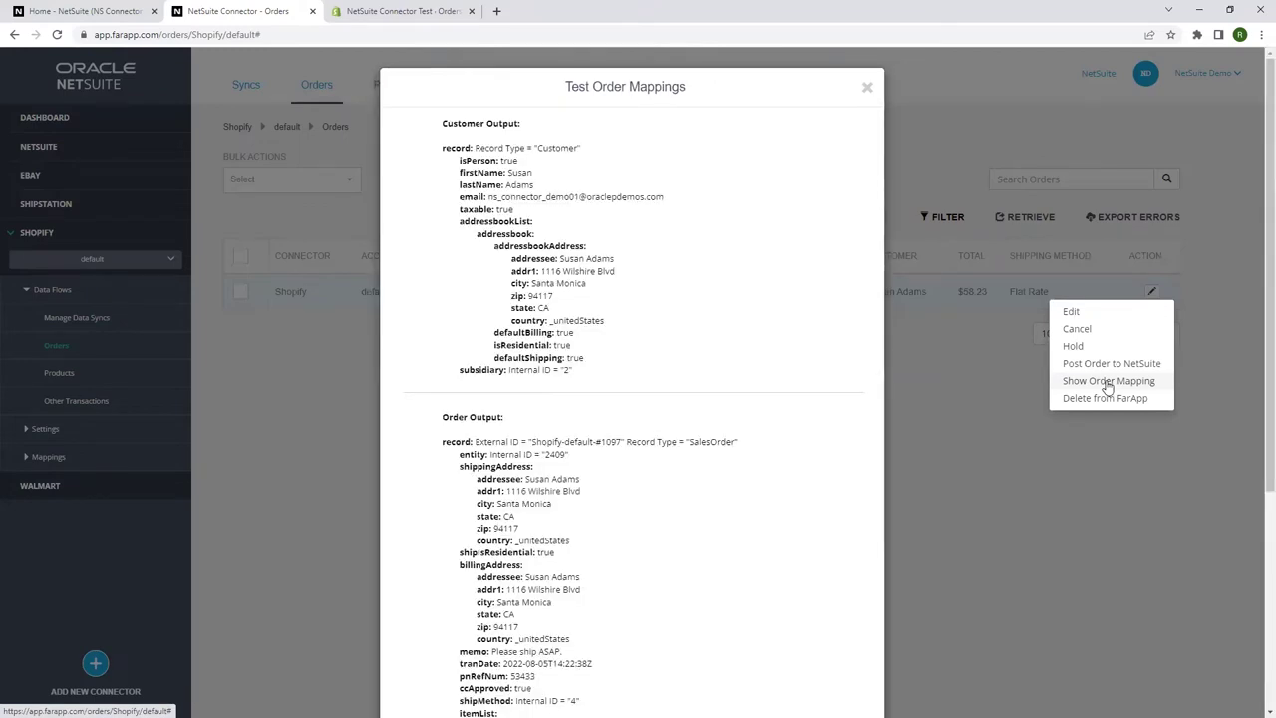
Post order #1097 to NetSuite and highlight its Order Posted, Waiting for Shipment status.
{"action": "left_click", "coordinate": [867, 86]}
{"action": "left_click", "coordinate": [1151, 291]}
{"action": "left_click", "coordinate": [1113, 366]}
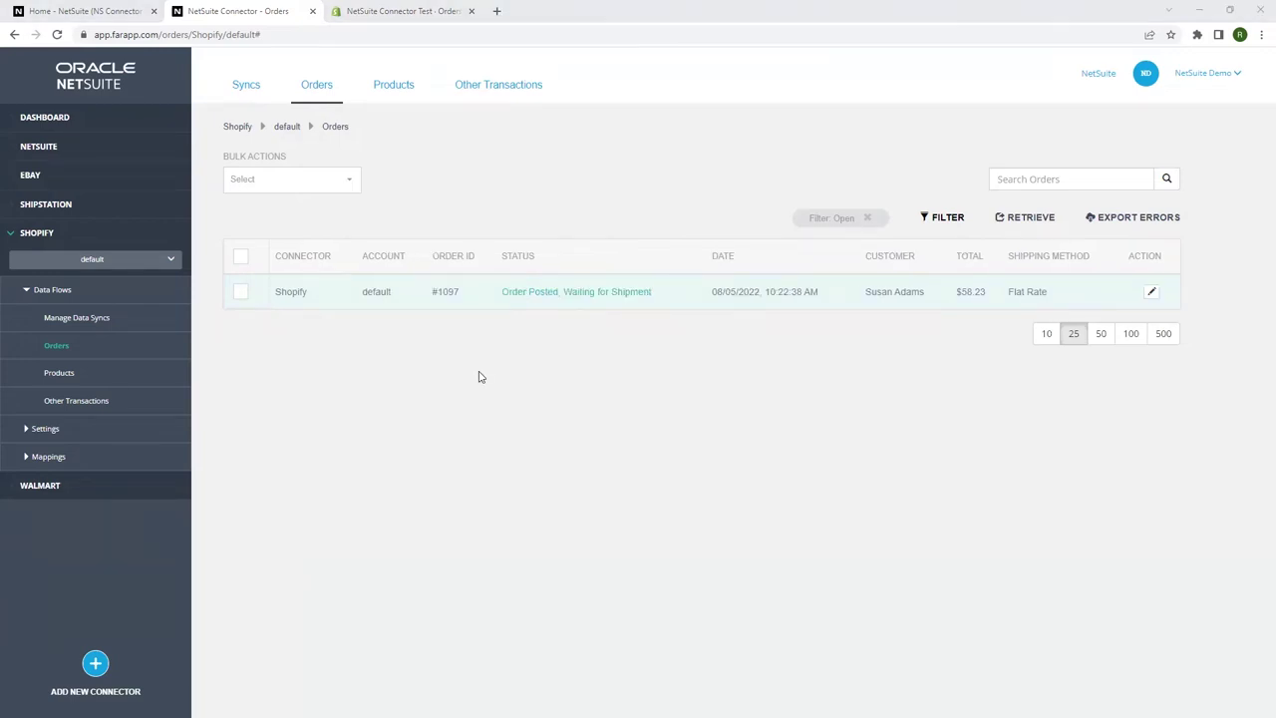
{"action": "left_click_drag", "start_coordinate": [488, 283], "coordinate": [659, 304]}
{"action": "key", "text": "Escape"}
Search NetSuite for 1097 and open sales order SO007552, highlighting its customer.
{"action": "left_click", "coordinate": [107, 12]}
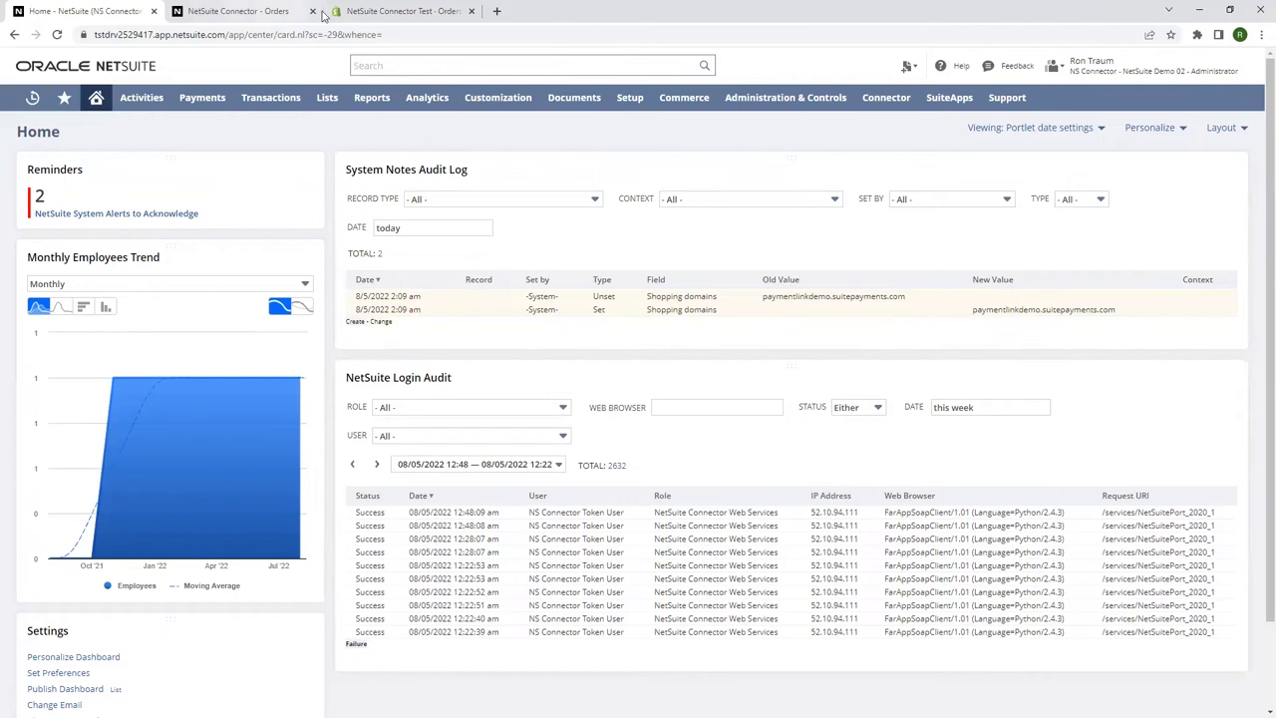
{"action": "left_click", "coordinate": [404, 63]}
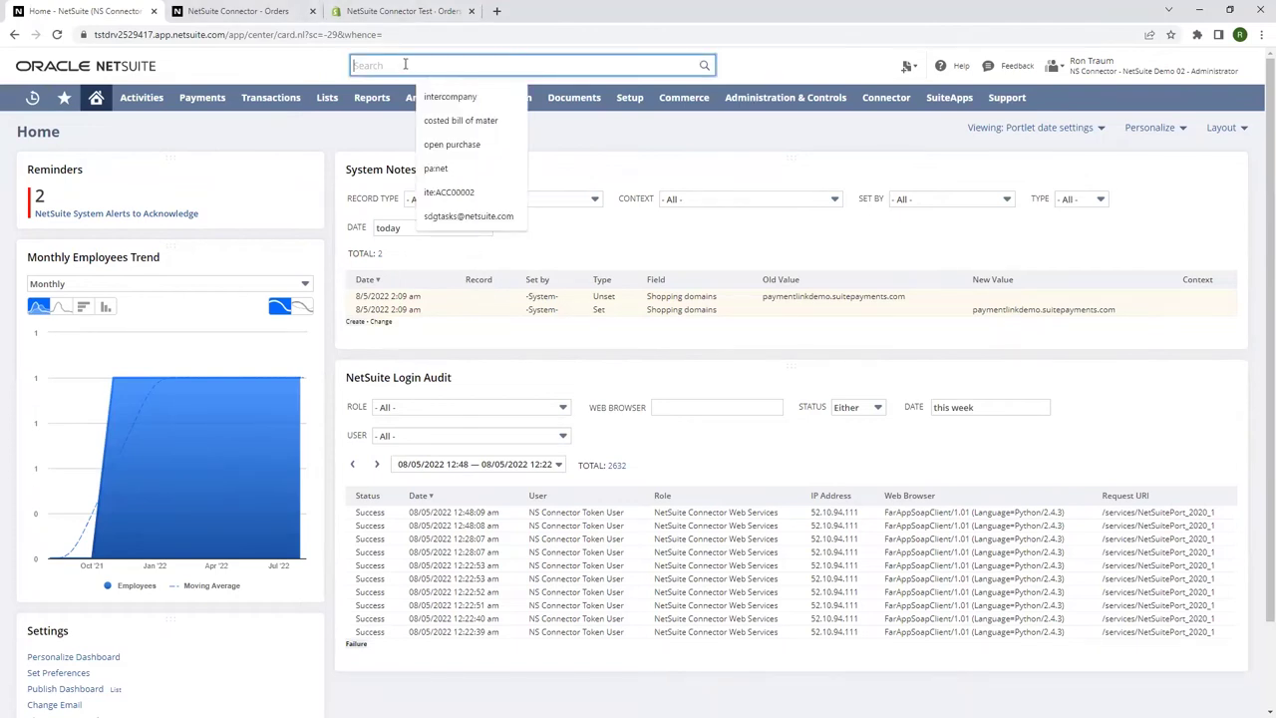
{"action": "type", "text": "1097"}
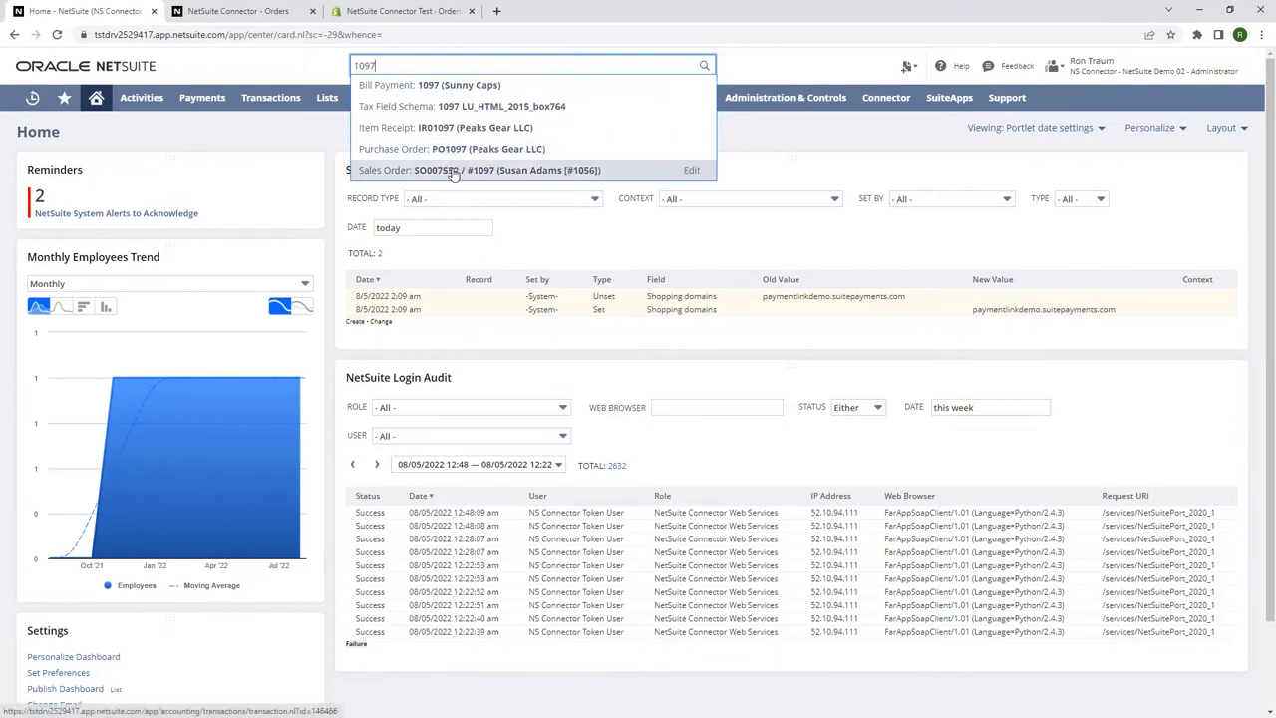
{"action": "left_click", "coordinate": [453, 171]}
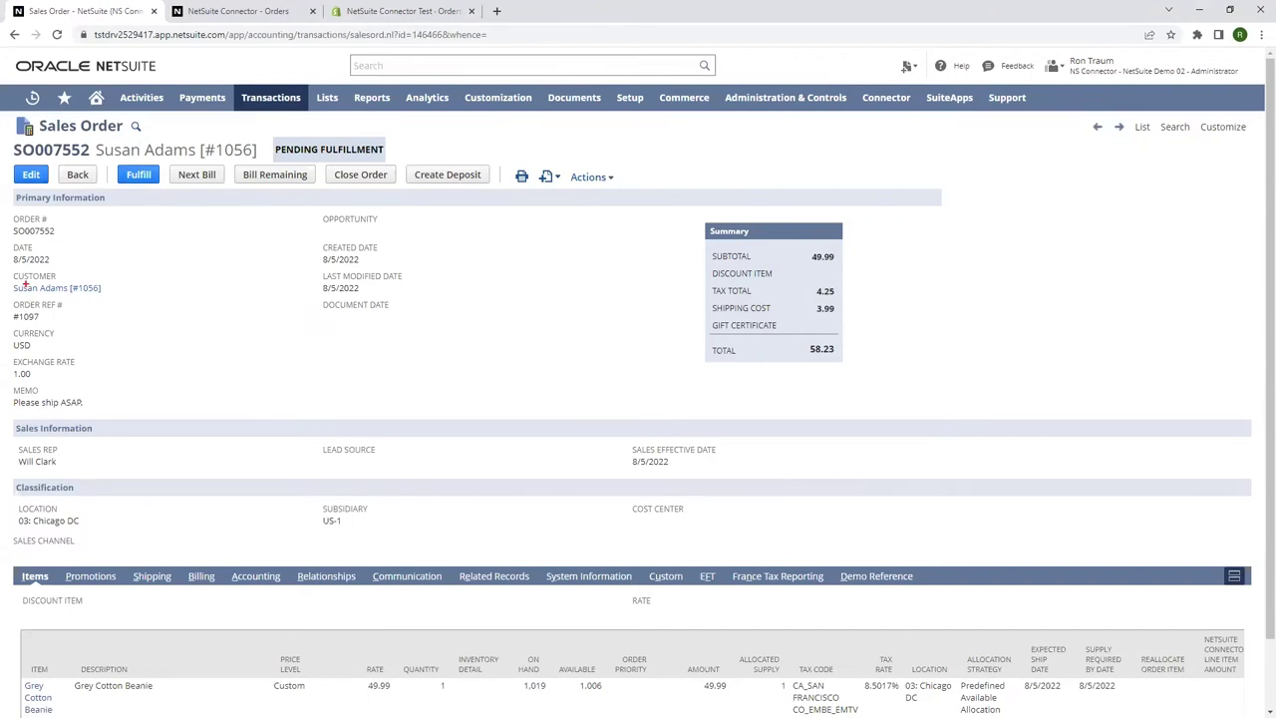
{"action": "mouse_move", "coordinate": [11, 264]}
{"action": "left_mouse_down"}
{"action": "mouse_move", "coordinate": [86, 307]}
{"action": "mouse_move", "coordinate": [116, 307]}
{"action": "left_mouse_up"}
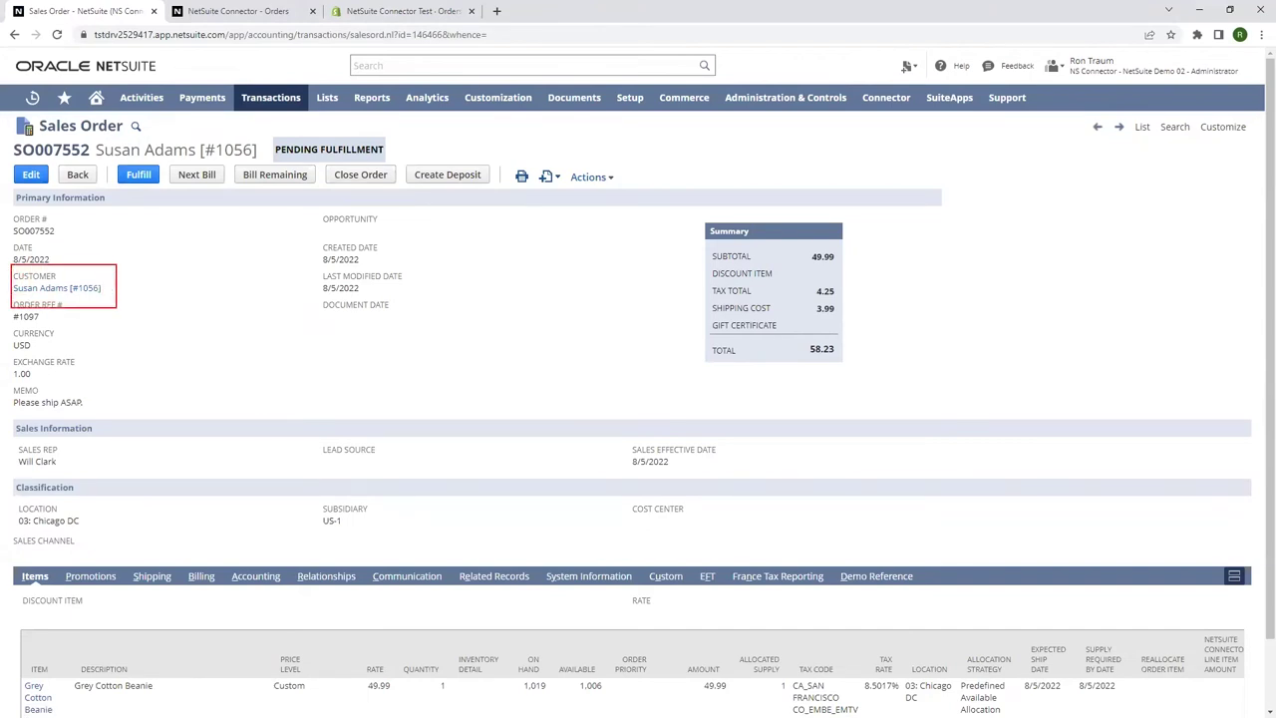
Highlight the Grey Cotton Beanie line and the sales order's ship-to address.
{"action": "scroll", "coordinate": [189, 463], "scroll_direction": "down", "scroll_amount": 1}
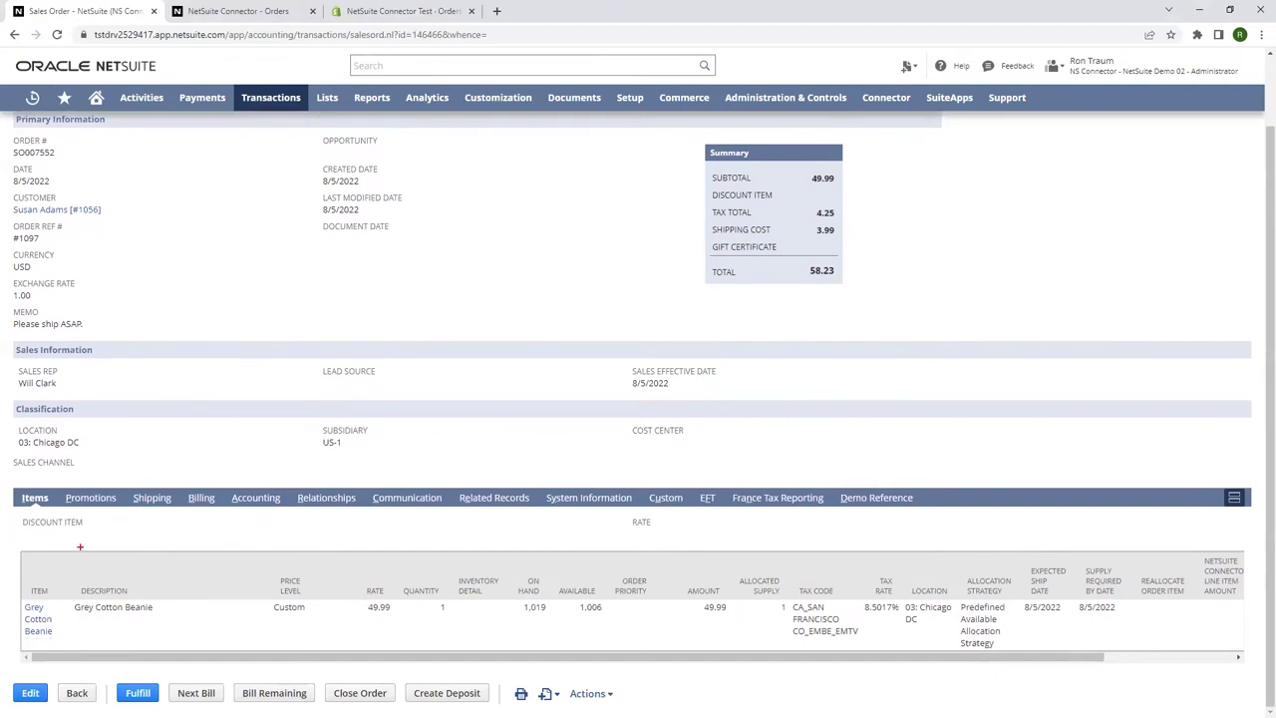
{"action": "mouse_move", "coordinate": [20, 585]}
{"action": "left_mouse_down"}
{"action": "mouse_move", "coordinate": [78, 646]}
{"action": "mouse_move", "coordinate": [407, 640]}
{"action": "left_mouse_up"}
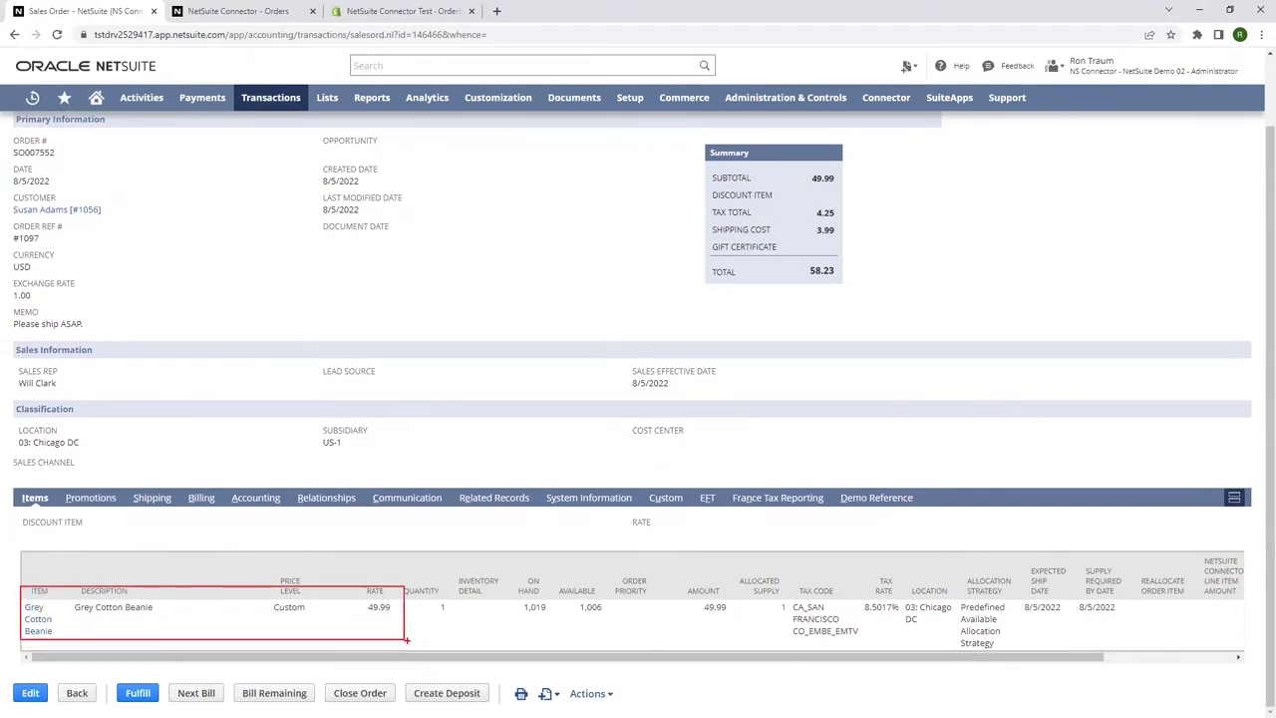
{"action": "left_click", "coordinate": [152, 499]}
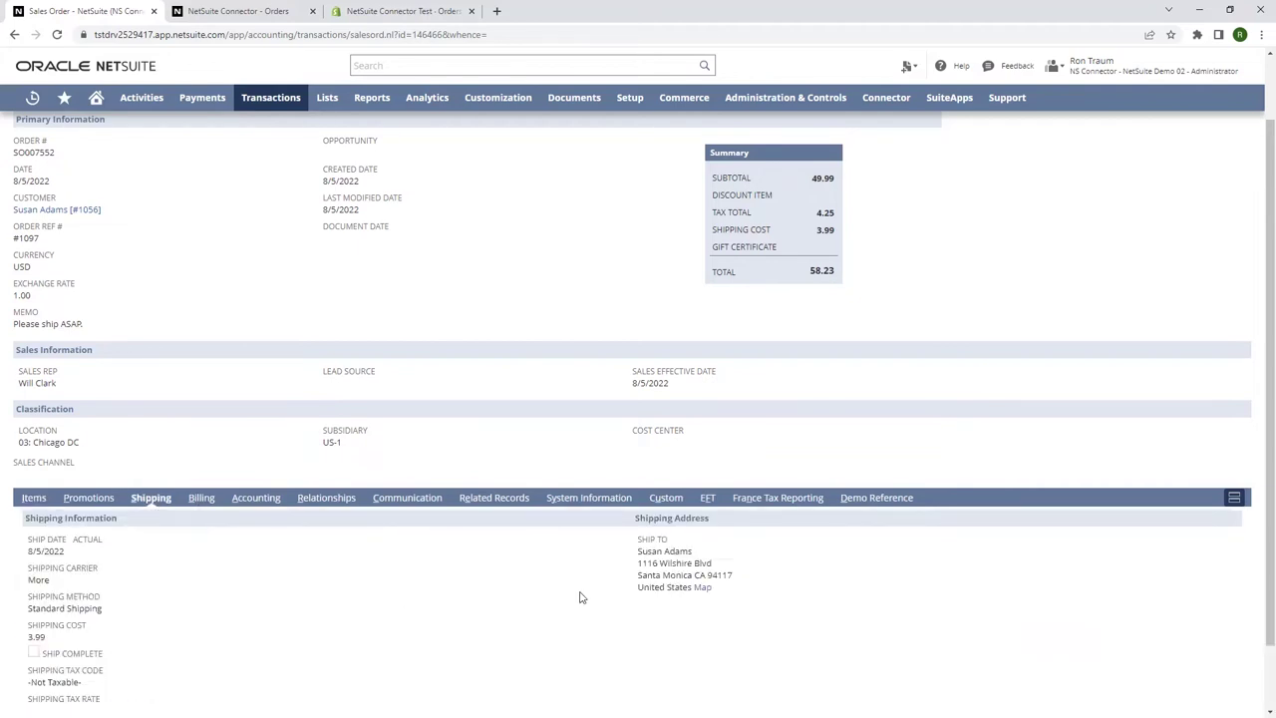
{"action": "mouse_move", "coordinate": [622, 524]}
{"action": "left_mouse_down"}
{"action": "mouse_move", "coordinate": [693, 582]}
{"action": "mouse_move", "coordinate": [744, 602]}
{"action": "left_mouse_up"}
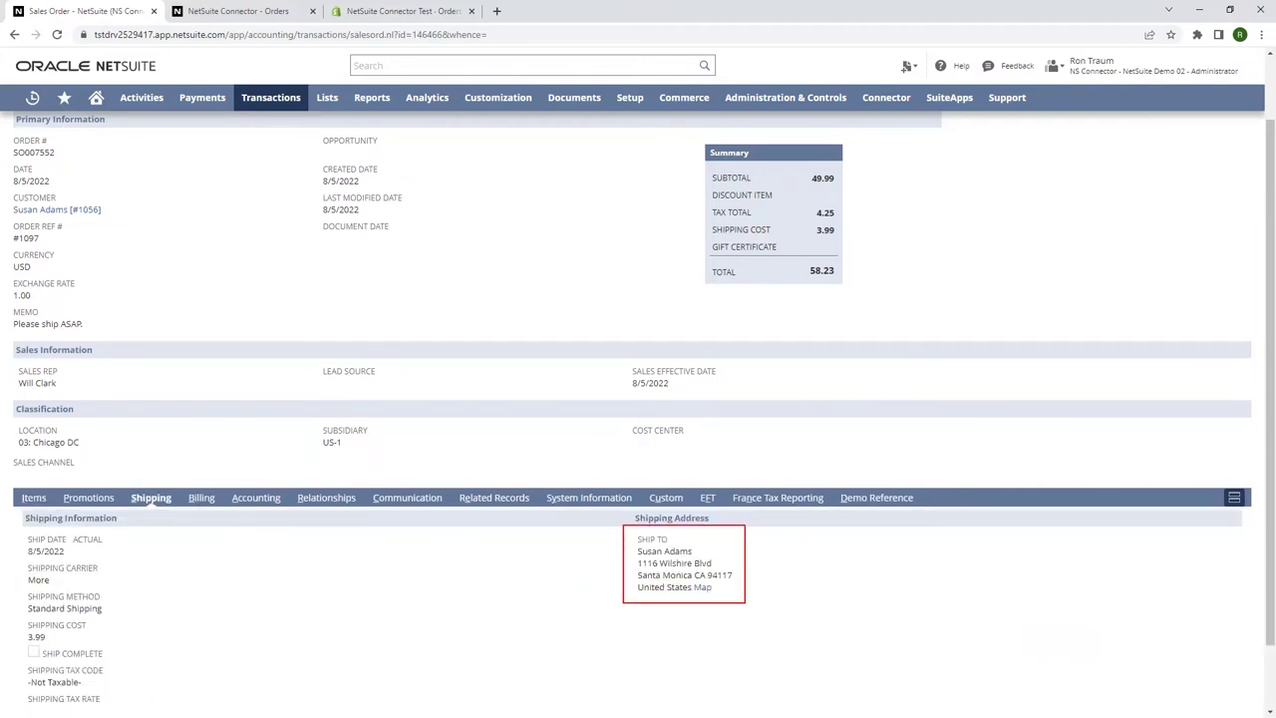
{"action": "key", "text": "Escape"}
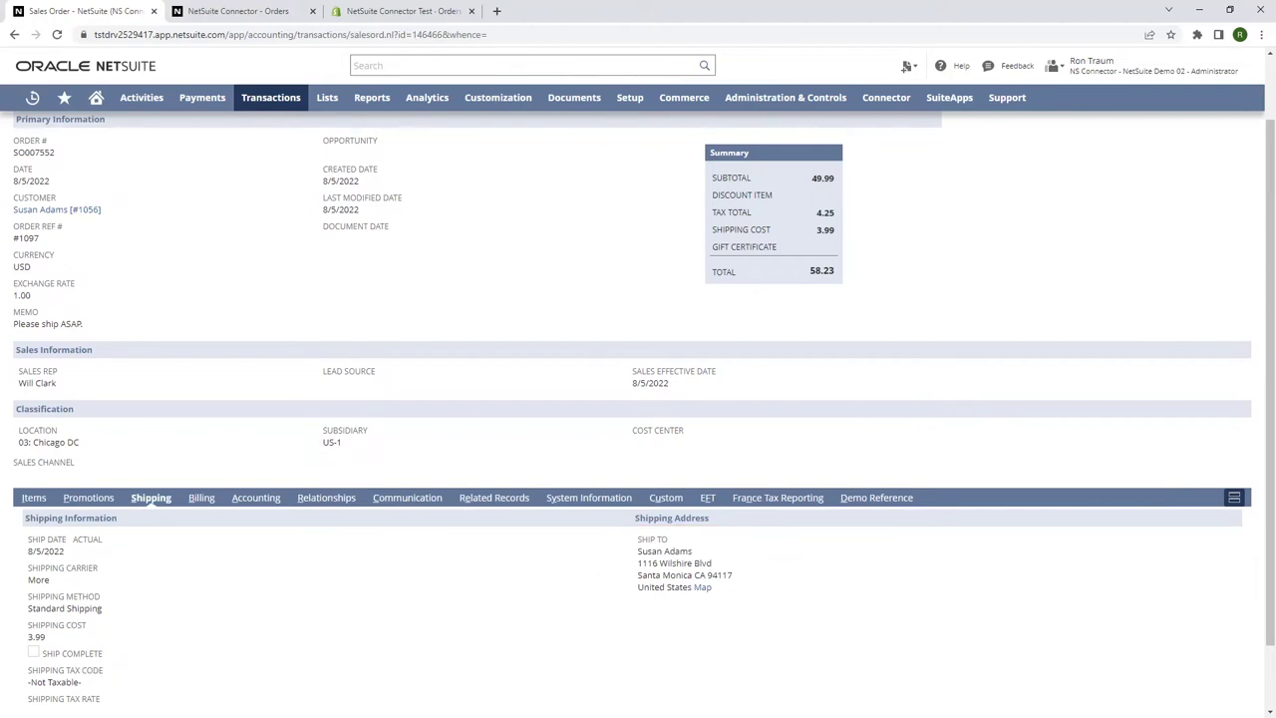
Show related records and highlight Customer Deposit CD0048 for 58.23, status Deposited.
{"action": "left_click", "coordinate": [477, 501]}
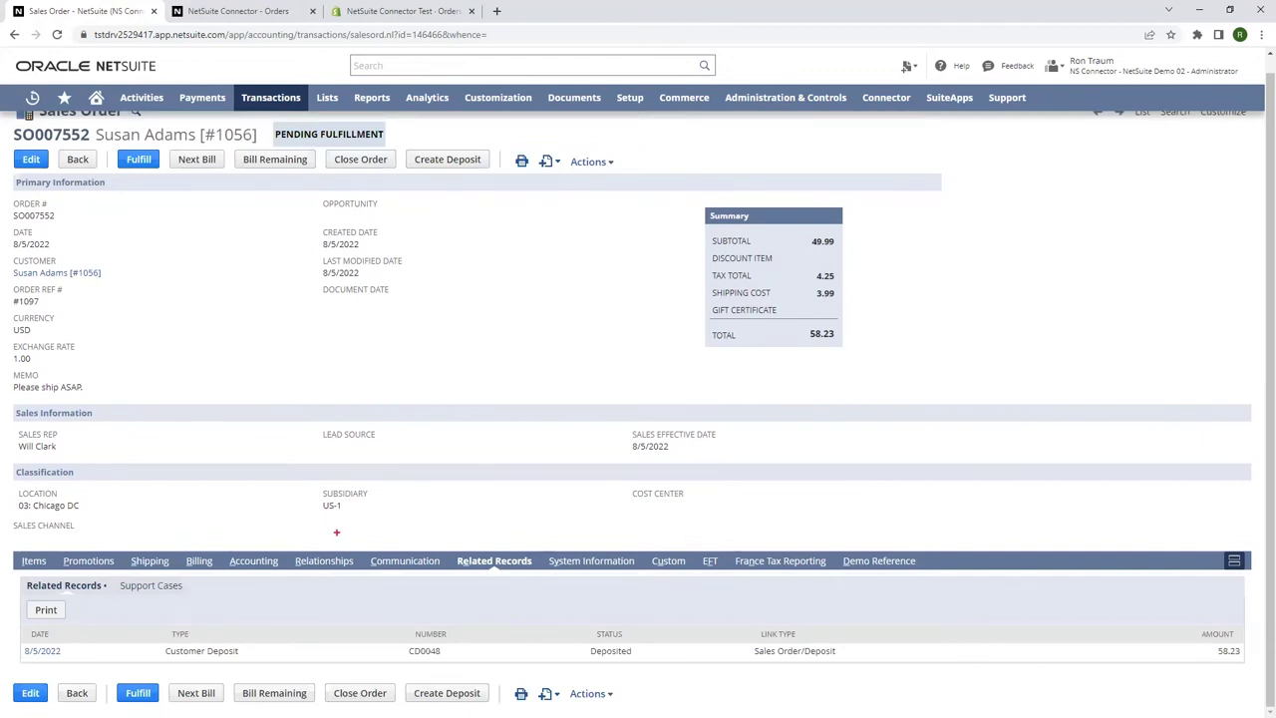
{"action": "mouse_move", "coordinate": [14, 633]}
{"action": "left_mouse_down"}
{"action": "mouse_move", "coordinate": [99, 666]}
{"action": "mouse_move", "coordinate": [265, 662]}
{"action": "left_mouse_up"}
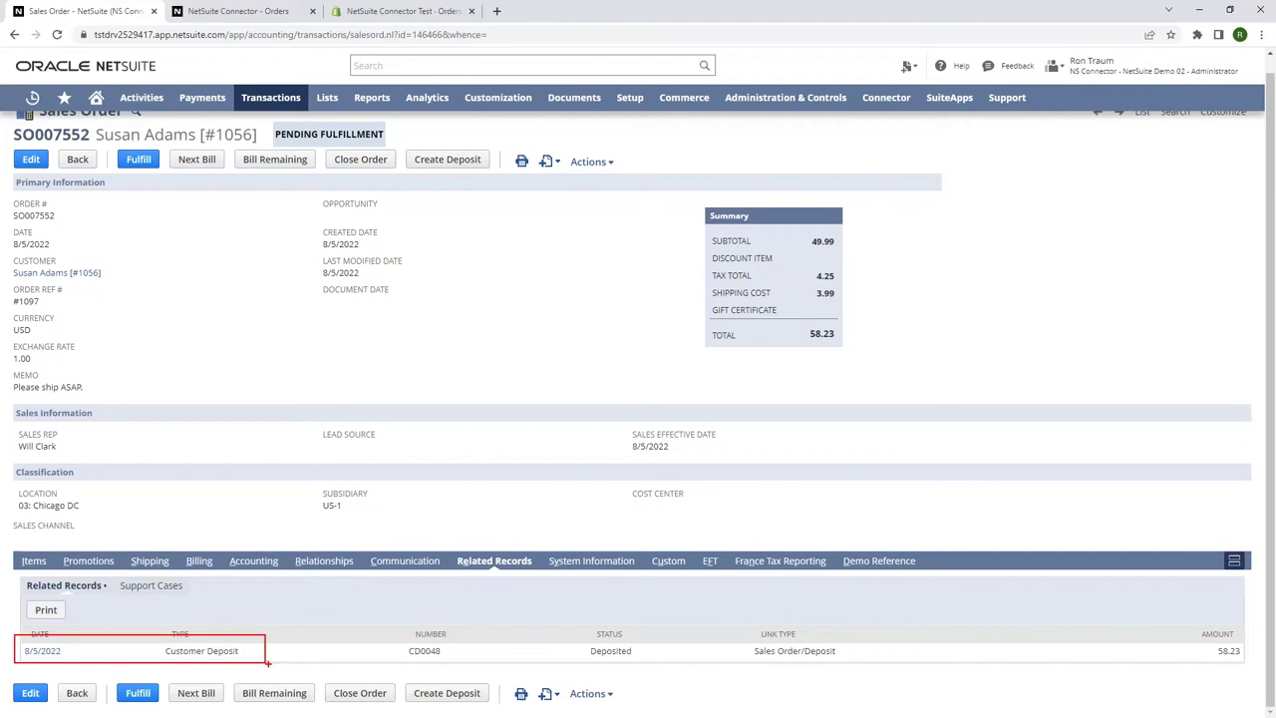
{"action": "key", "text": "Escape"}
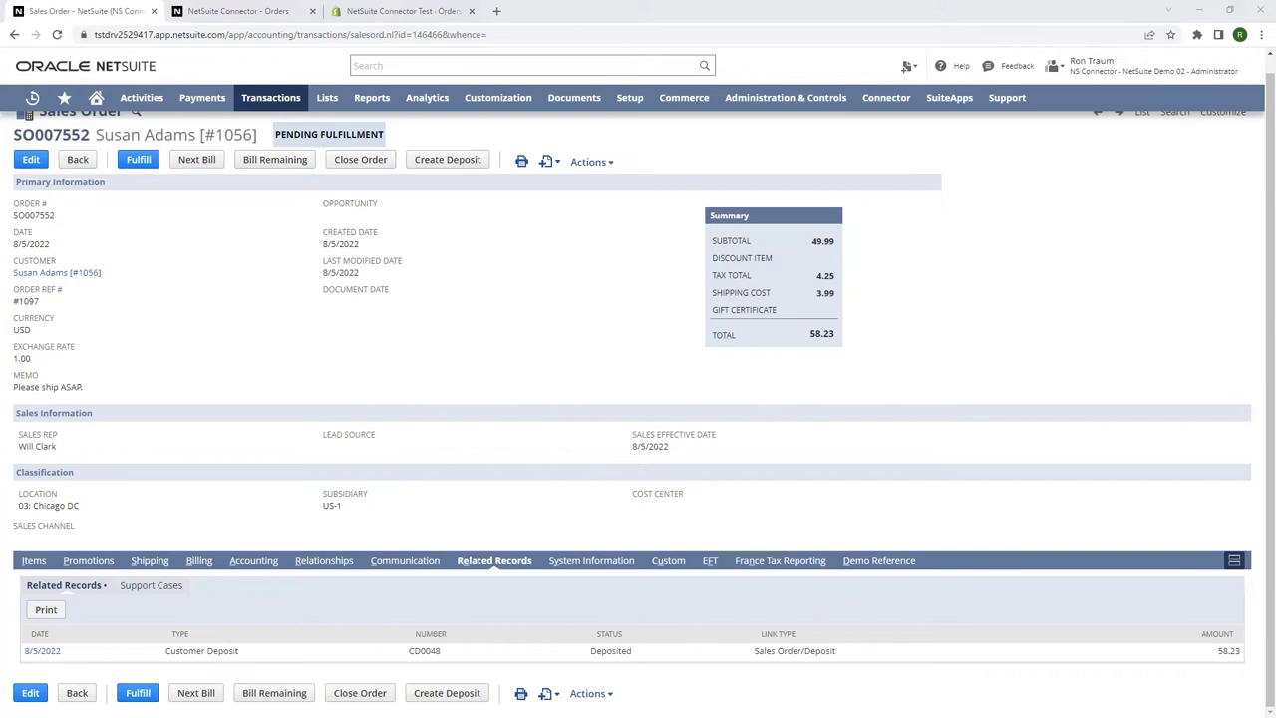
{"action": "left_click", "coordinate": [143, 162]}
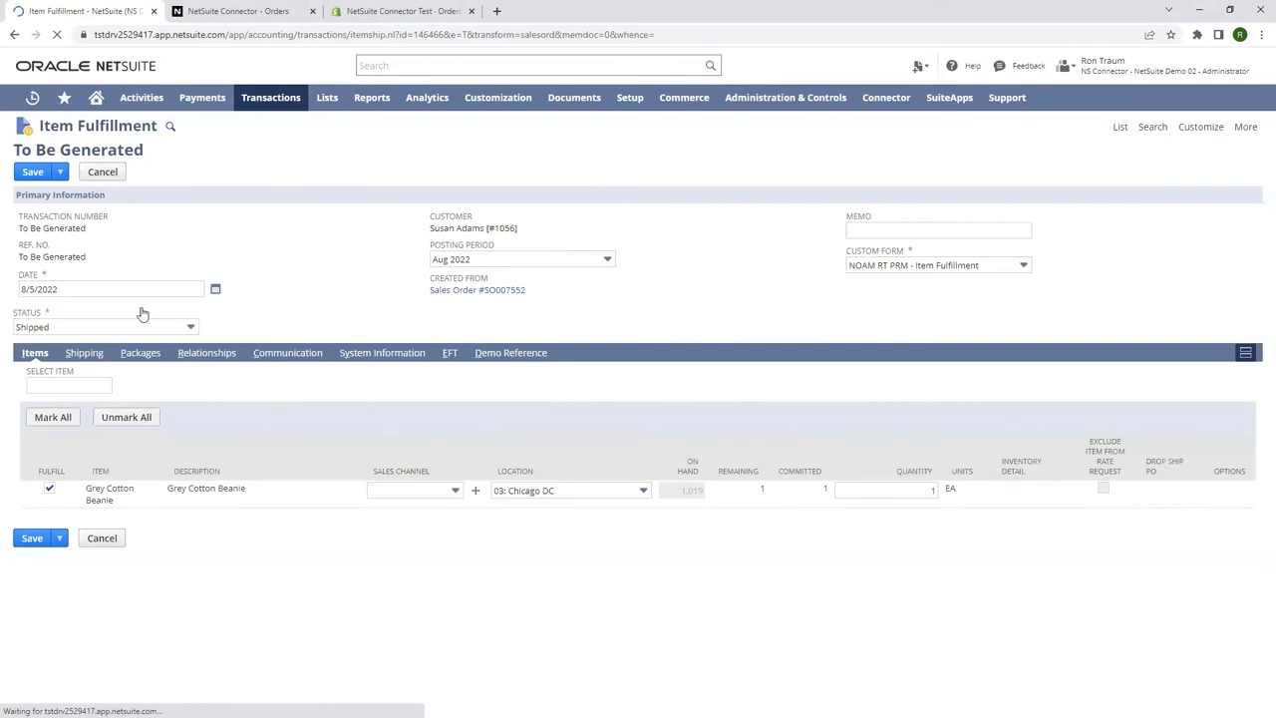
{"action": "left_click", "coordinate": [140, 353]}
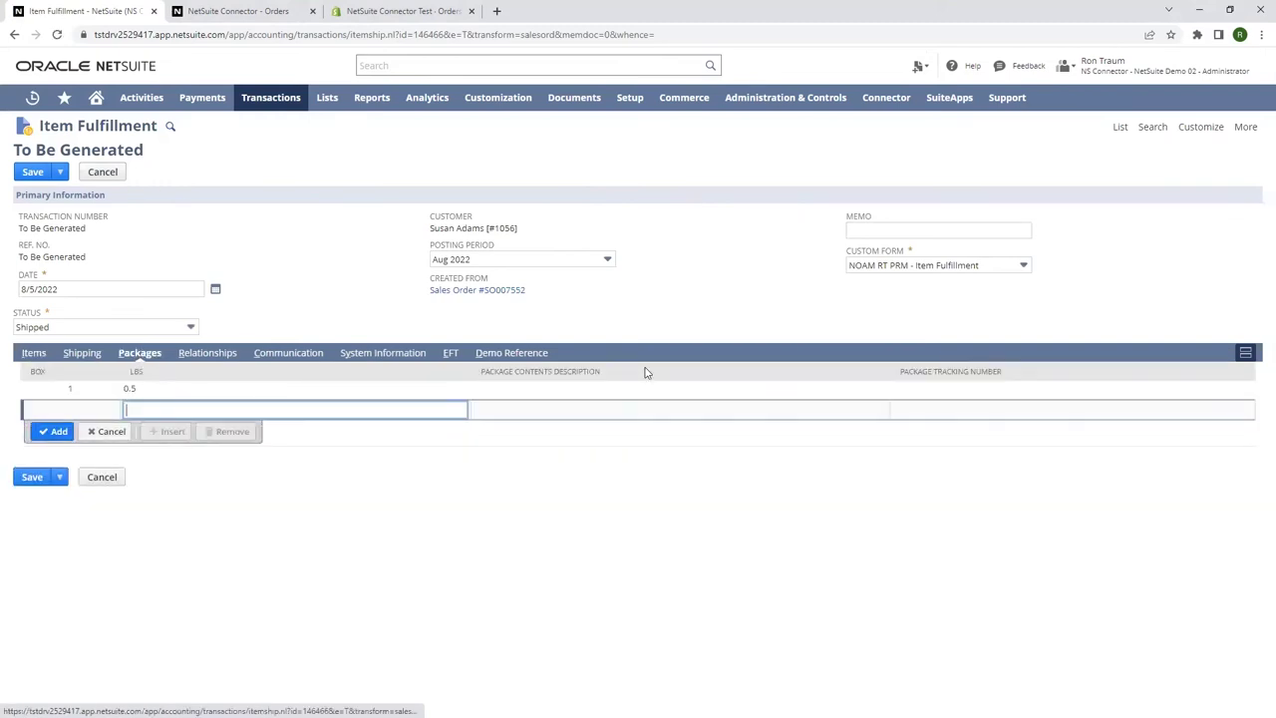
{"action": "left_click", "coordinate": [918, 389]}
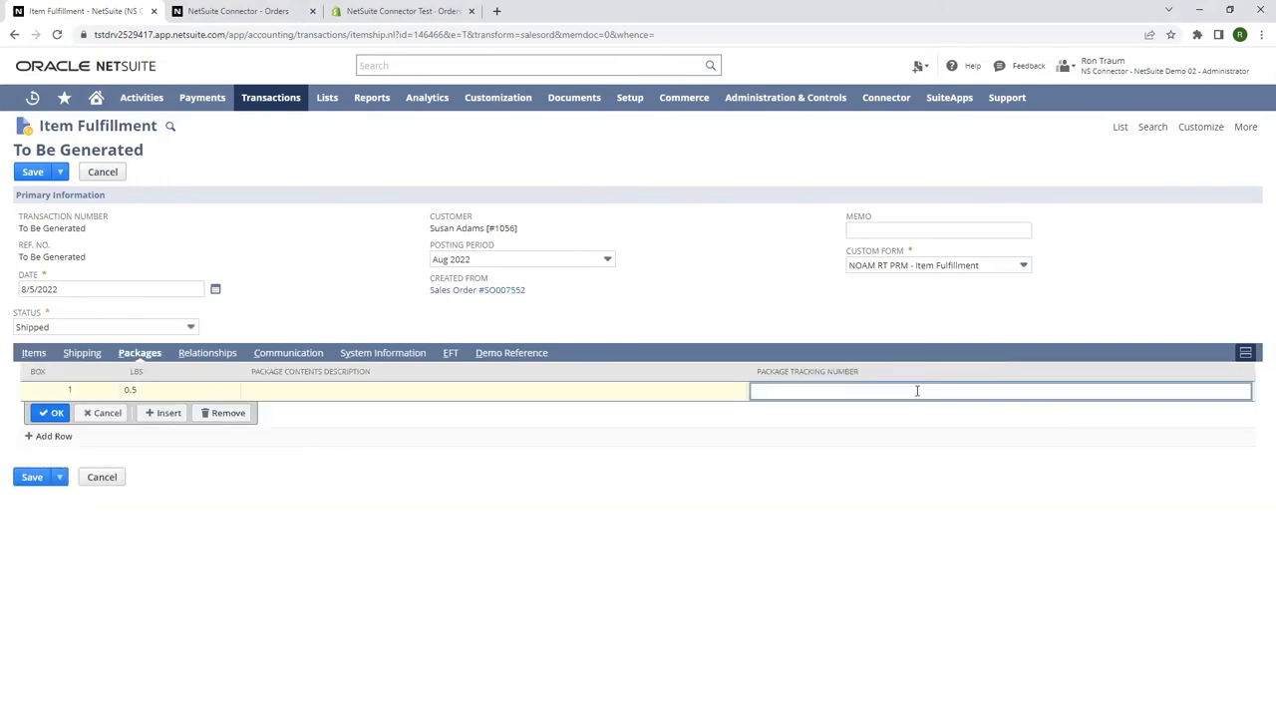
{"action": "key", "text": "ctrl+v"}
{"action": "left_click", "coordinate": [56, 413]}
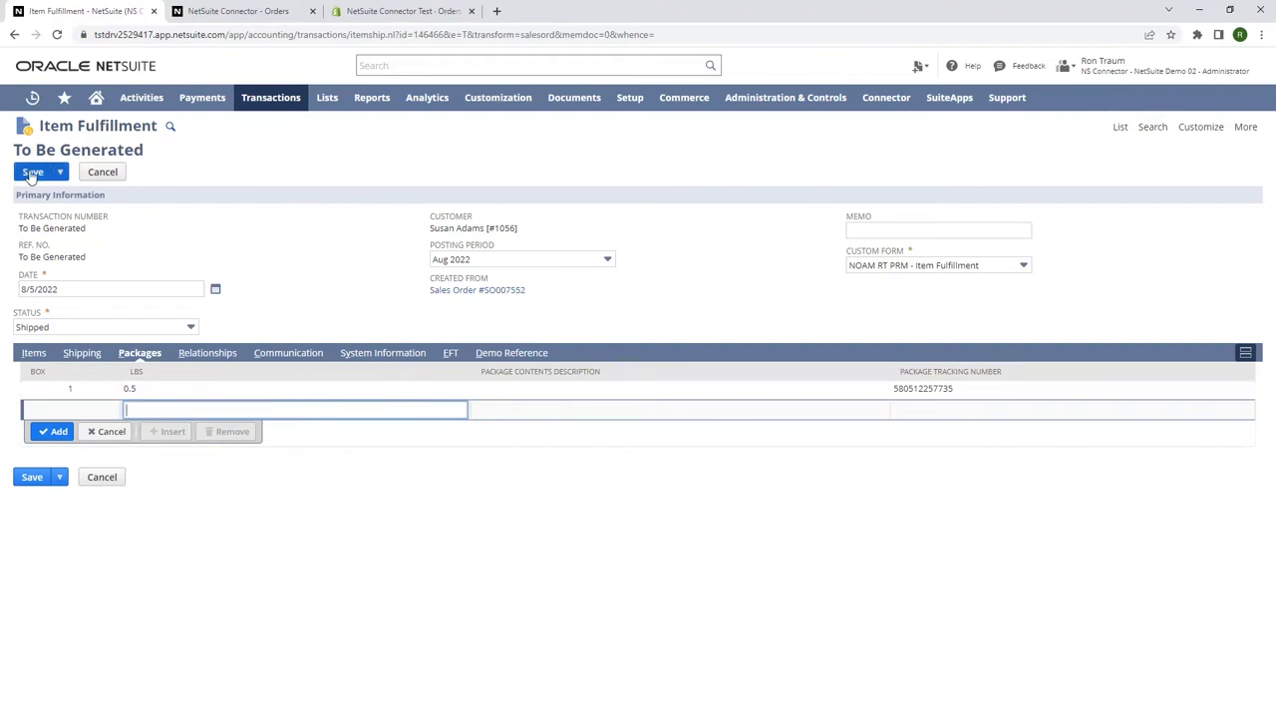
{"action": "left_click", "coordinate": [32, 172]}
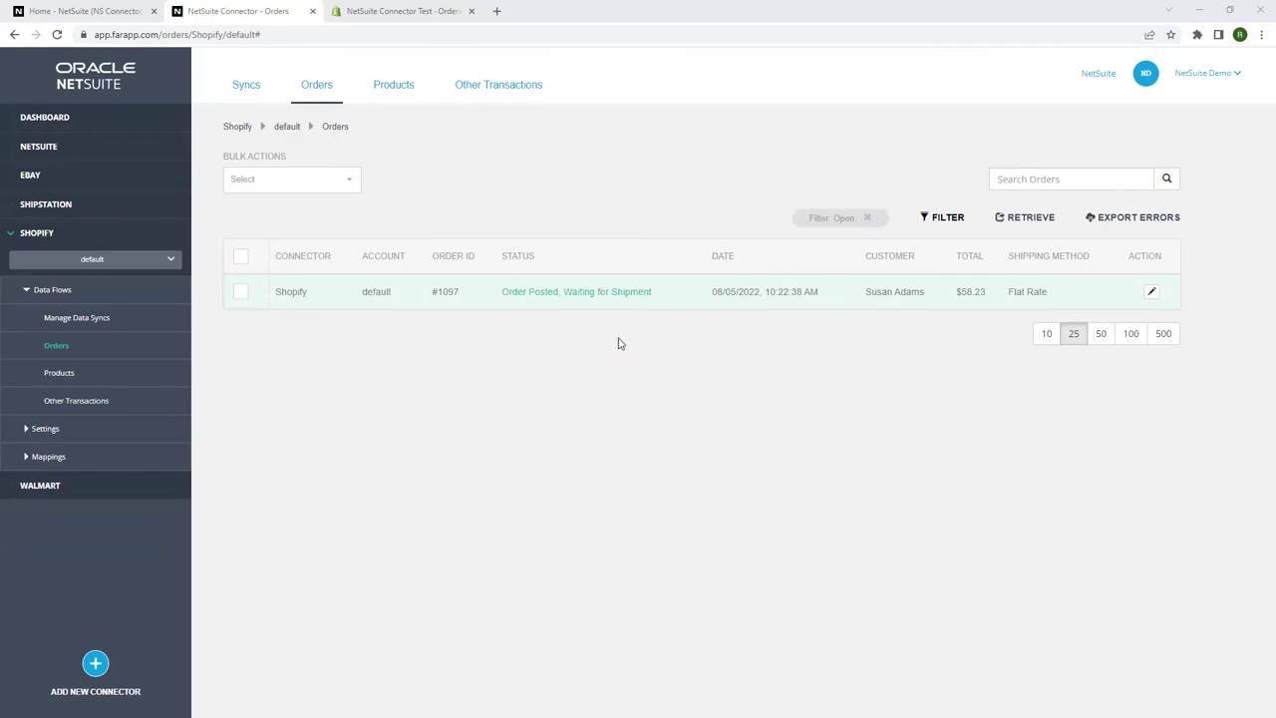
Upload order #1097's NetSuite shipment to Shopify from its row action menu.
{"action": "left_click", "coordinate": [1153, 293]}
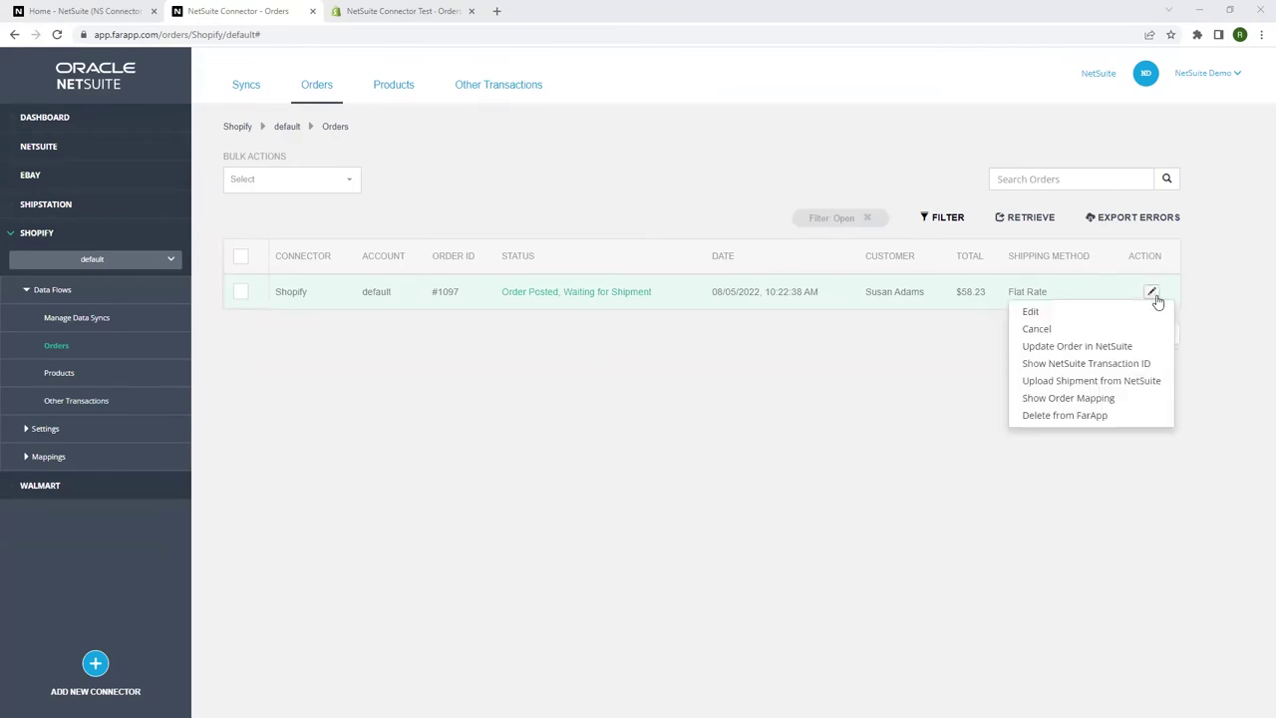
{"action": "left_click", "coordinate": [1121, 385]}
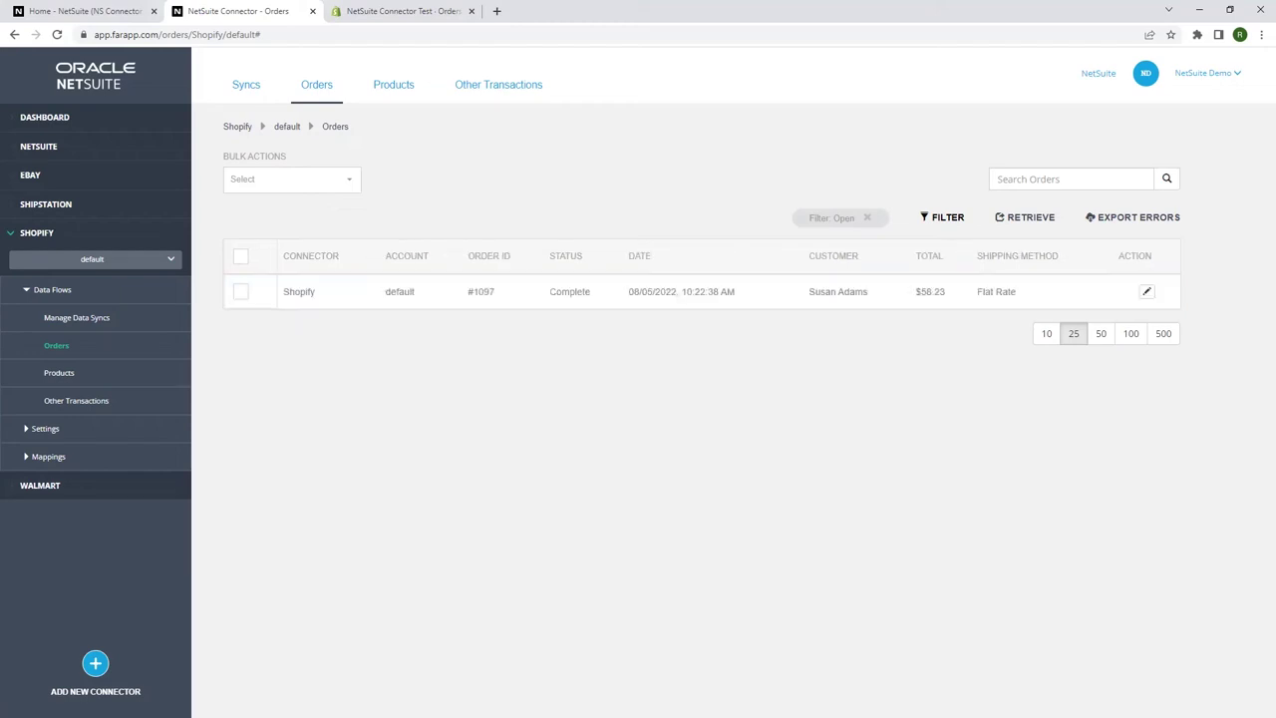
{"action": "left_click", "coordinate": [409, 11]}
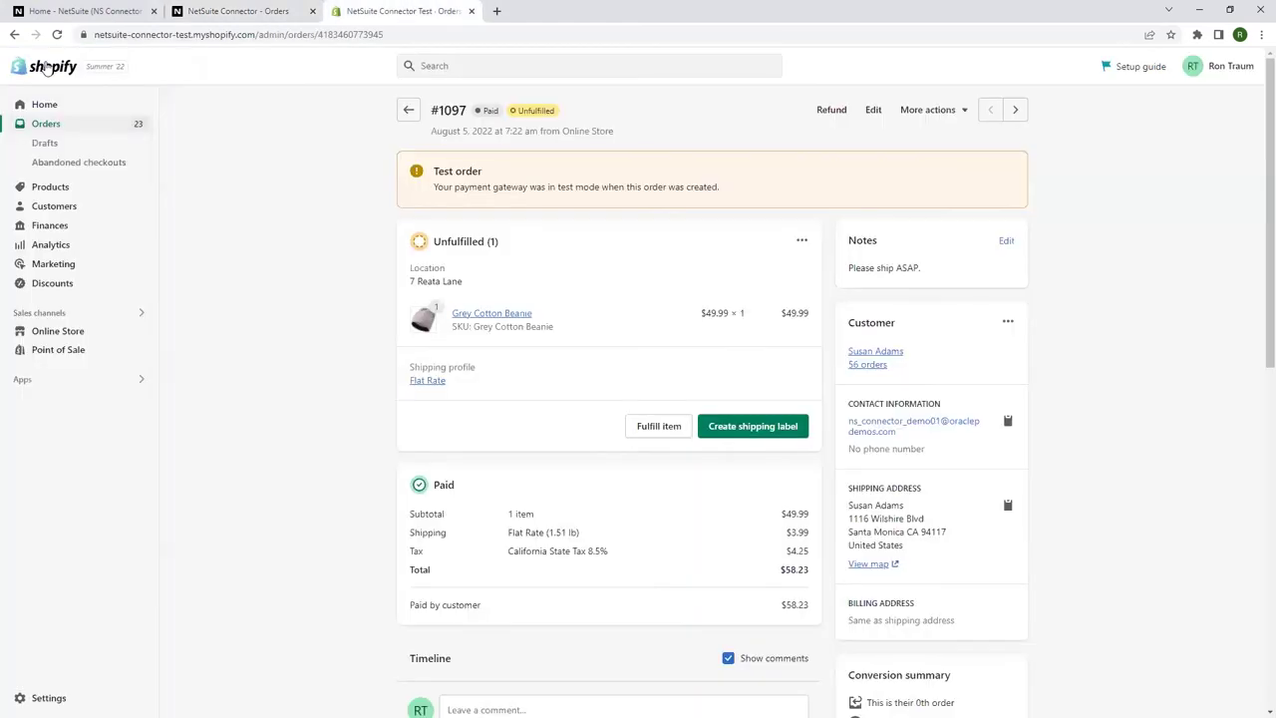
{"action": "left_click", "coordinate": [57, 35]}
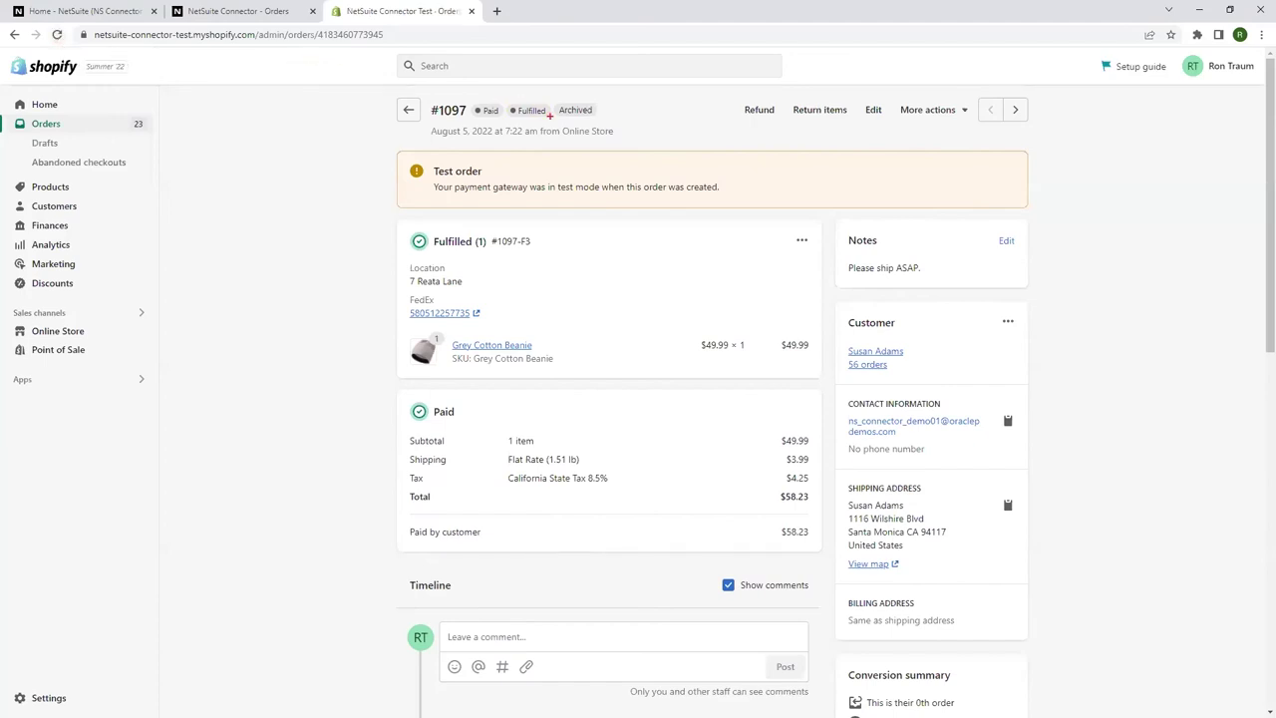
{"action": "left_click_drag", "start_coordinate": [510, 99], "coordinate": [551, 127]}
{"action": "left_click_drag", "start_coordinate": [416, 306], "coordinate": [489, 326]}
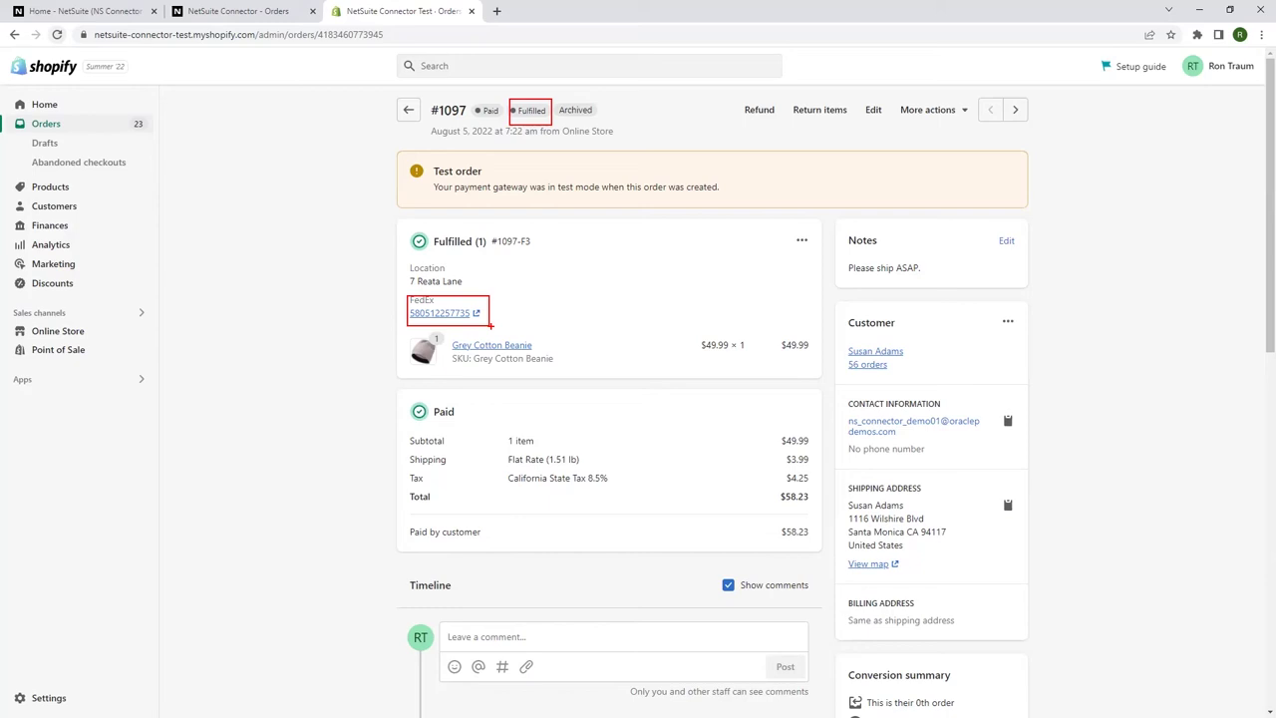
Refund one Grey Cotton Beanie plus 3.99 shipping, $58.23 in total.
{"action": "left_click", "coordinate": [758, 112]}
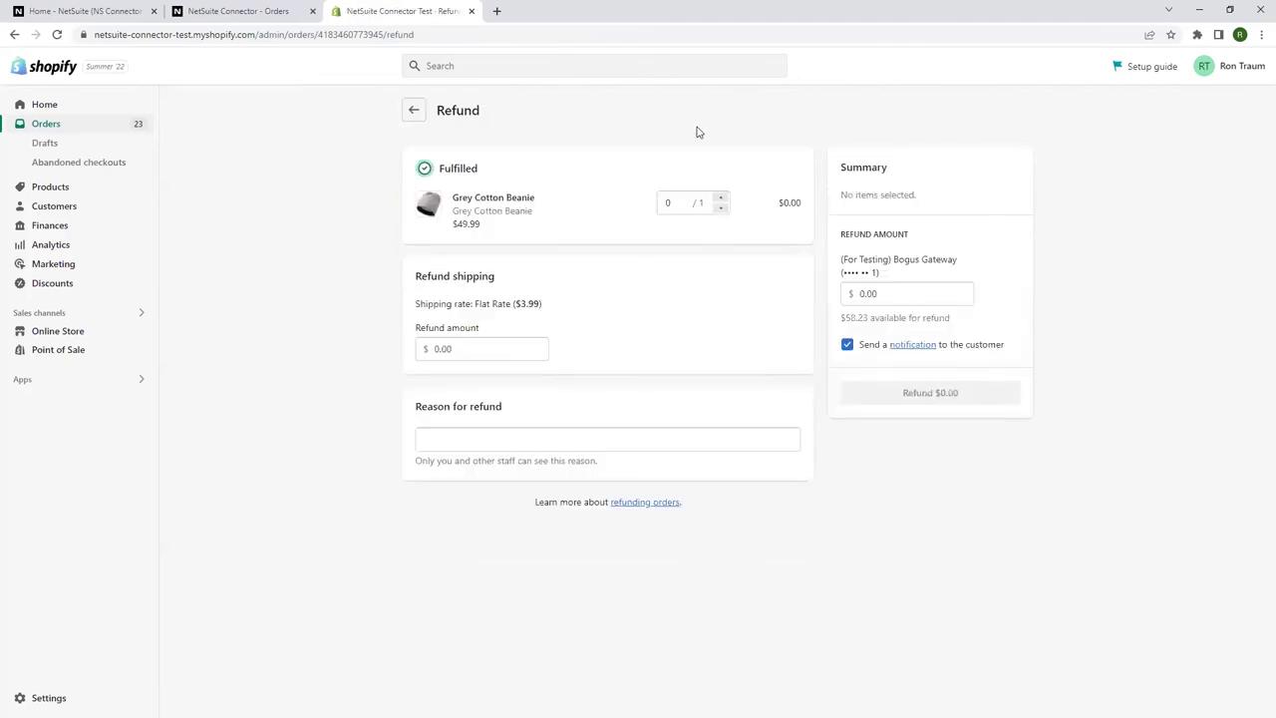
{"action": "left_click", "coordinate": [723, 200]}
{"action": "left_click", "coordinate": [479, 402]}
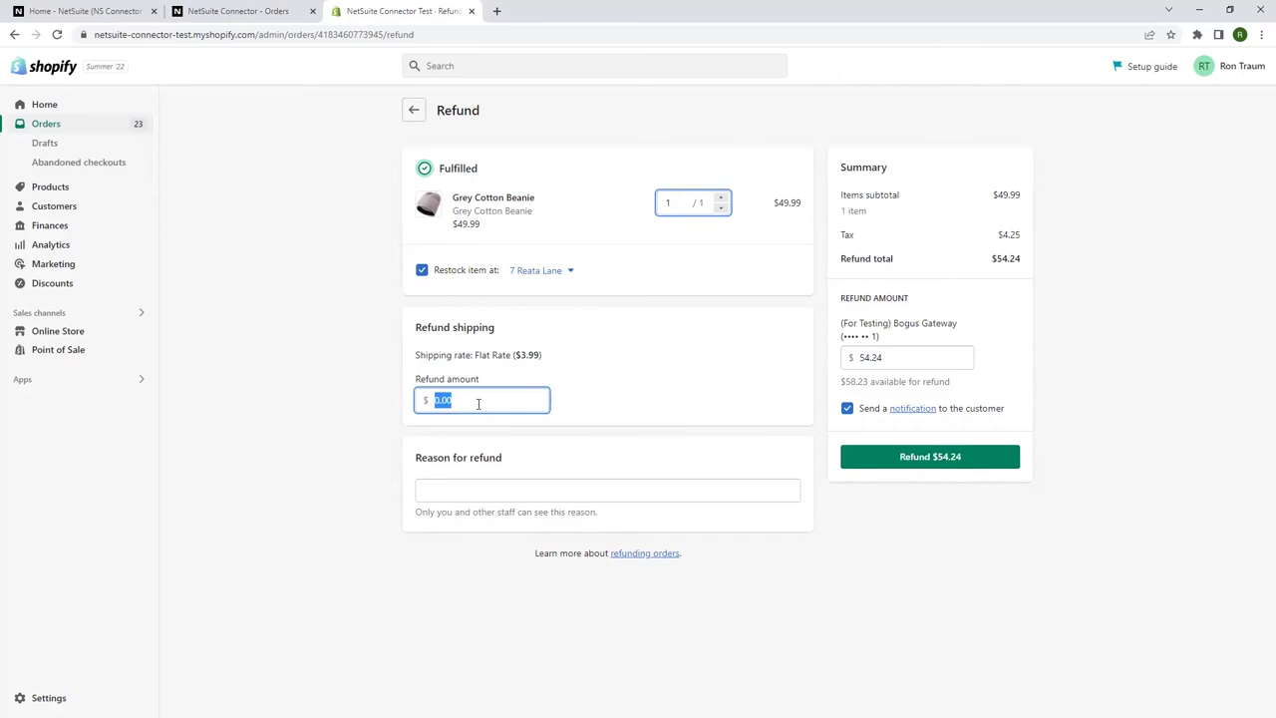
{"action": "type", "text": "3.99"}
{"action": "left_click", "coordinate": [918, 461]}
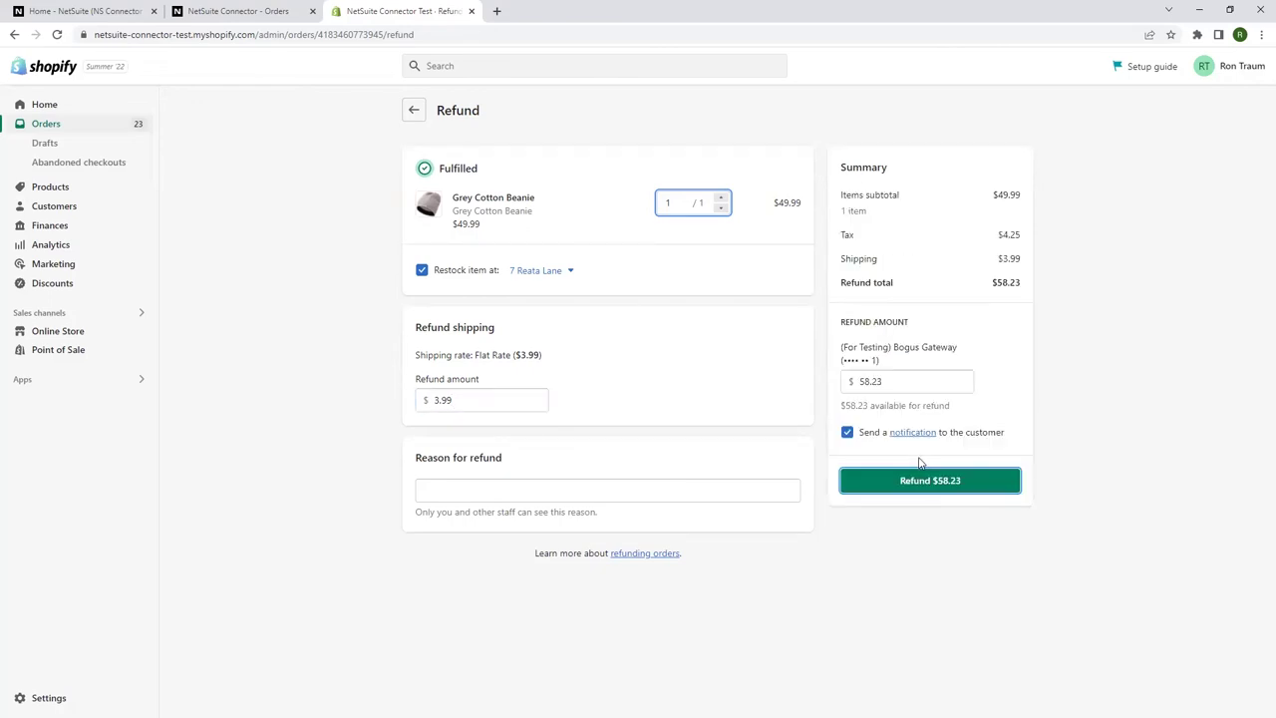
{"action": "left_click", "coordinate": [928, 483]}
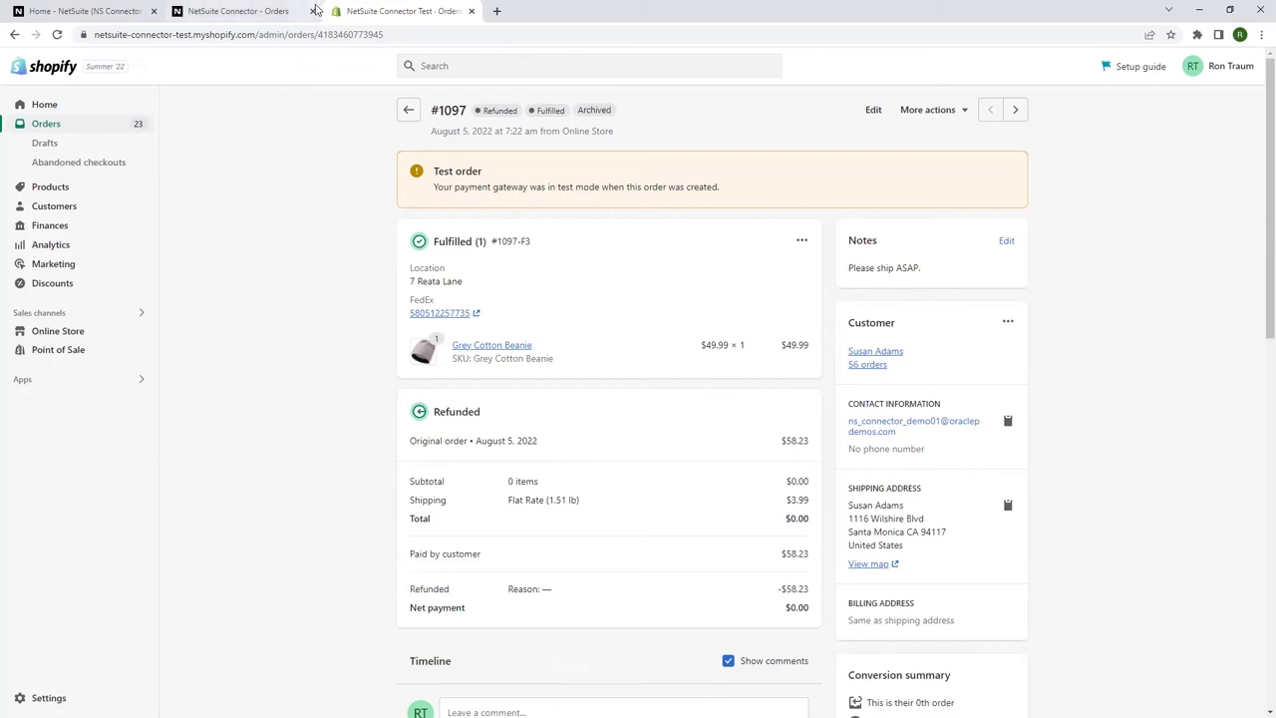
{"action": "left_click", "coordinate": [234, 12]}
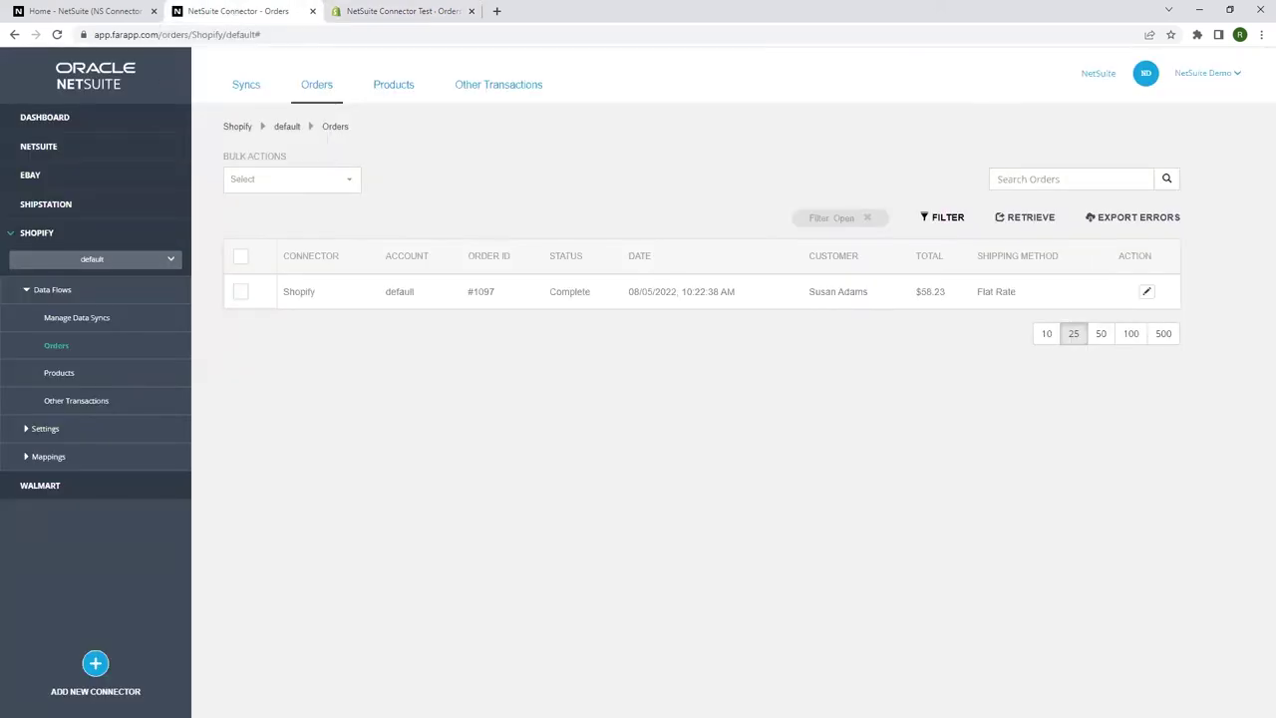
Retrieve the Shopify refund for order 1097 from the Refunds and Returns list, then close the dialog.
{"action": "left_click", "coordinate": [93, 401]}
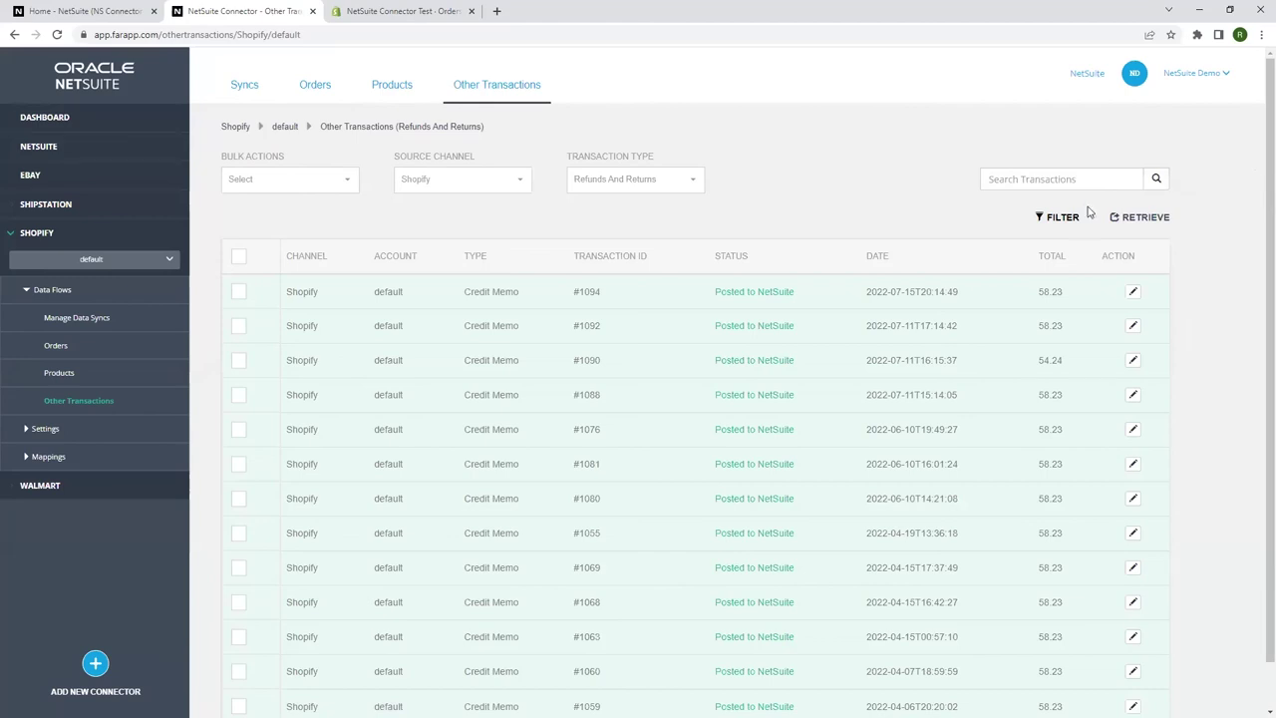
{"action": "left_click", "coordinate": [1138, 226]}
{"action": "left_click", "coordinate": [609, 137]}
{"action": "type", "text": "1097"}
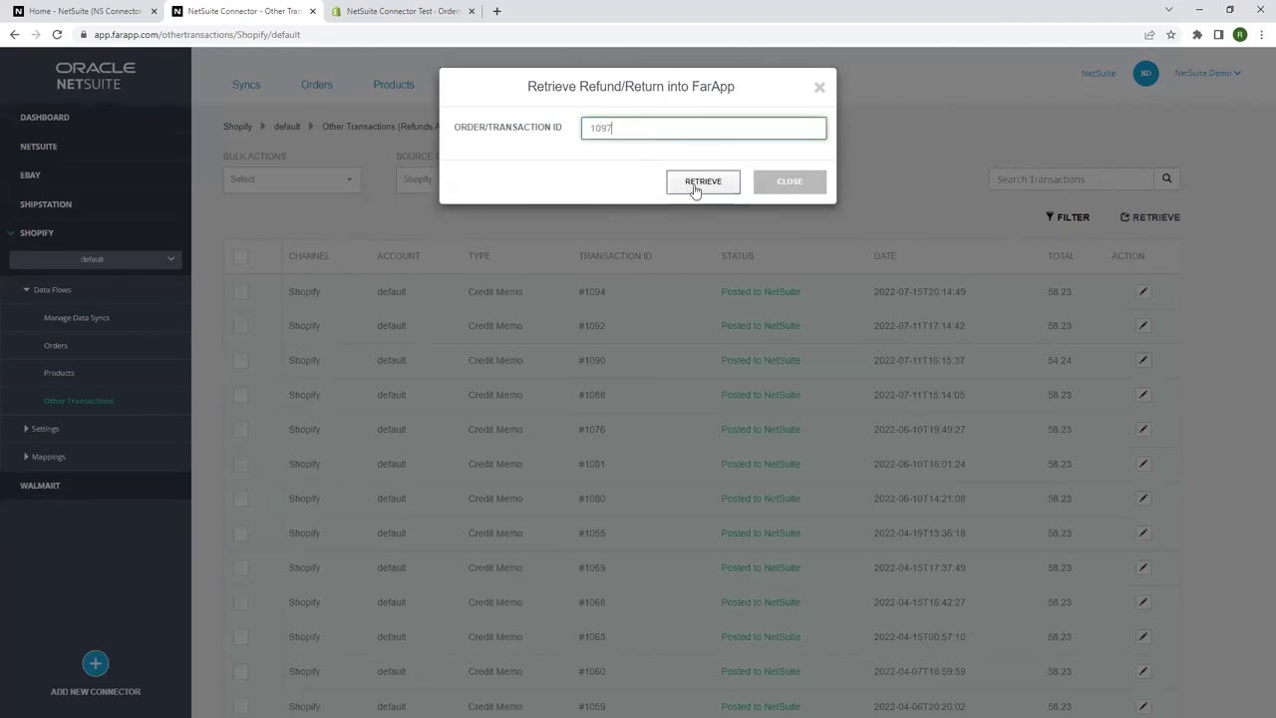
{"action": "left_click", "coordinate": [692, 189]}
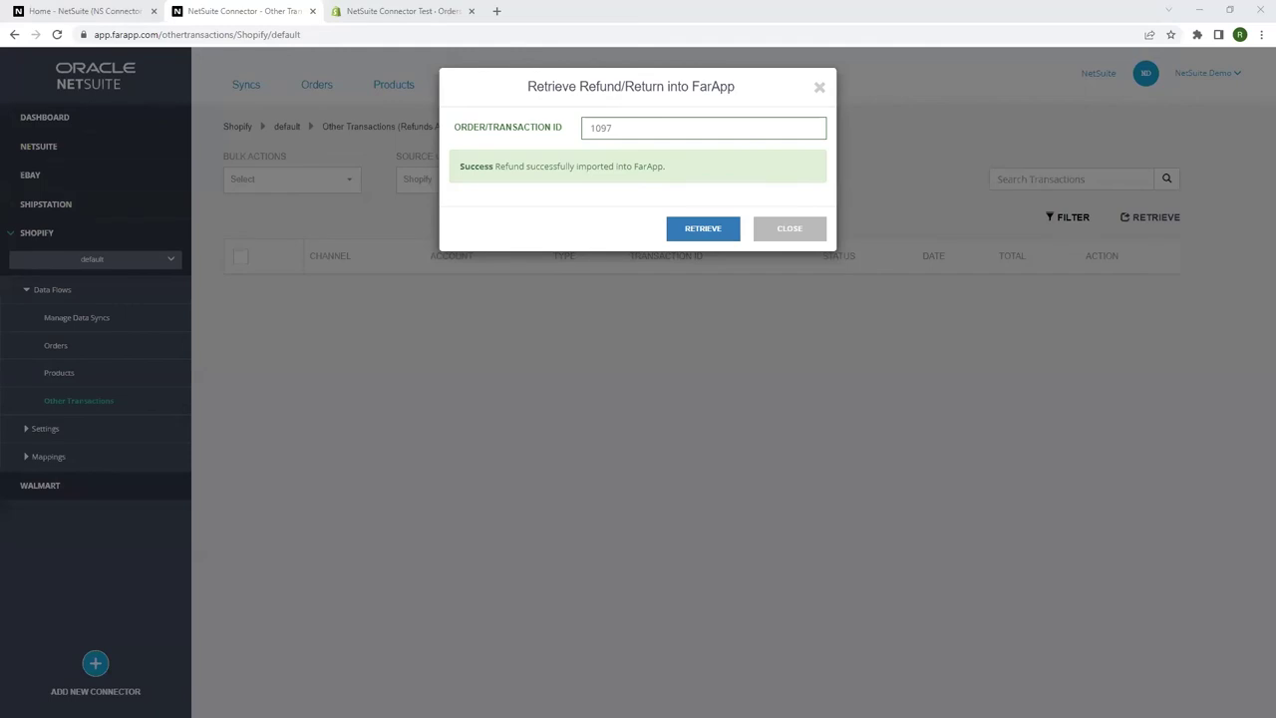
{"action": "left_click", "coordinate": [815, 236]}
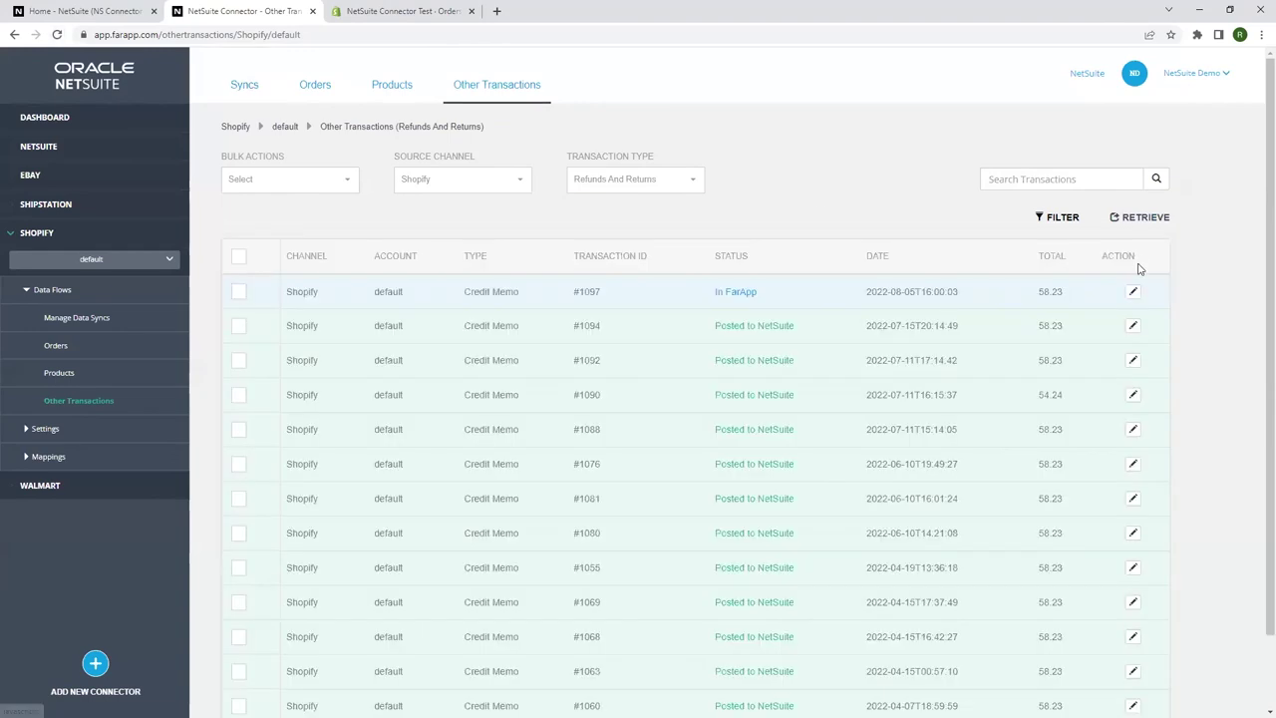
Post the #1097 credit memo to NetSuite, then search NetSuite records for 1097.
{"action": "left_click", "coordinate": [1133, 291]}
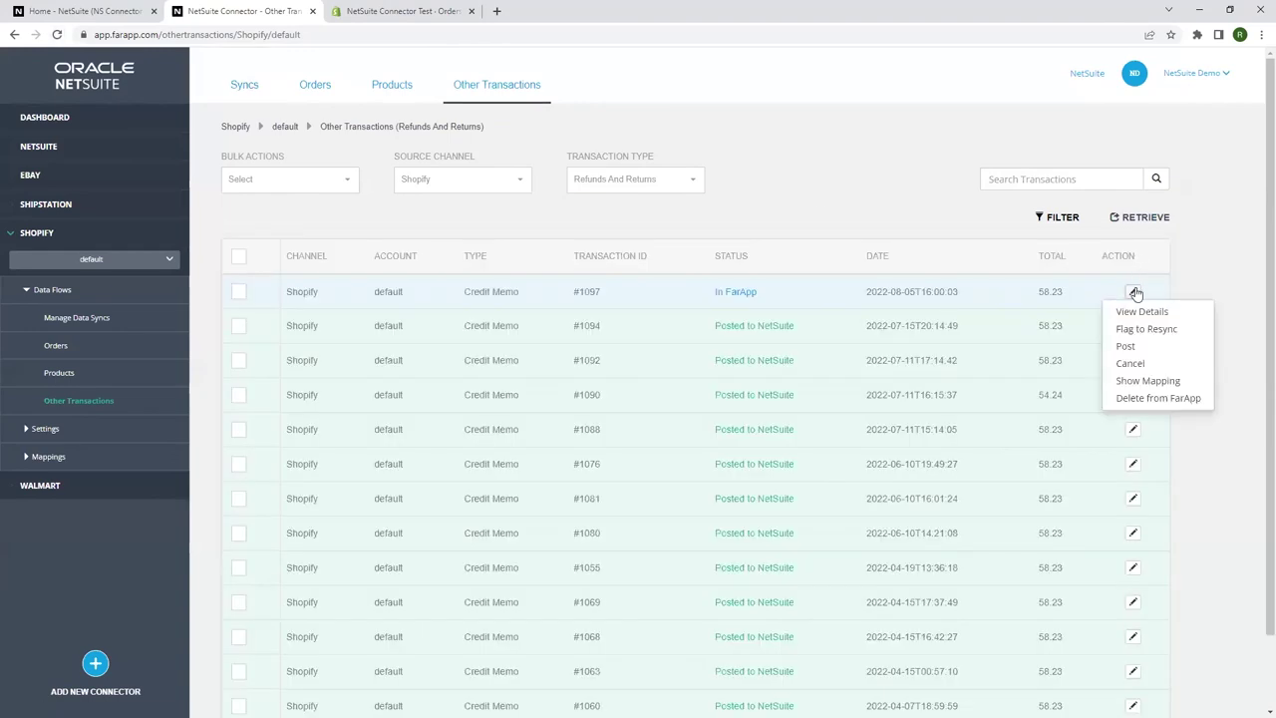
{"action": "left_click", "coordinate": [1127, 347]}
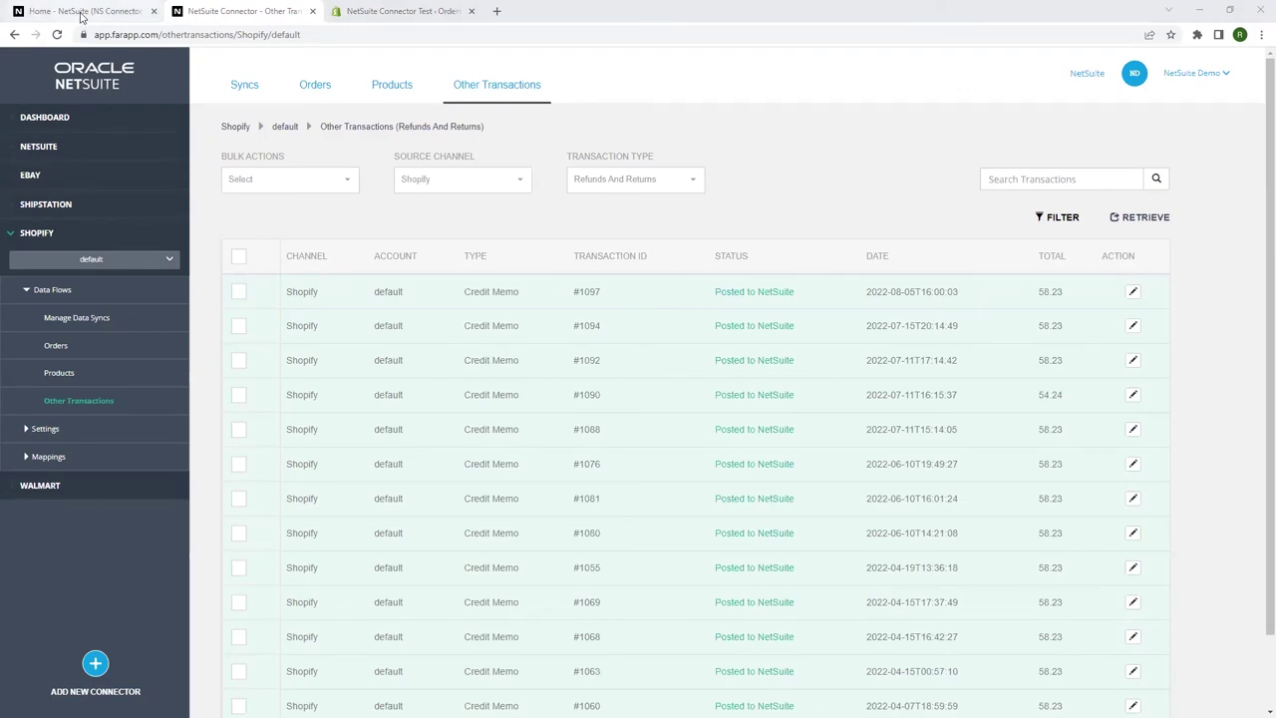
{"action": "left_click", "coordinate": [83, 12]}
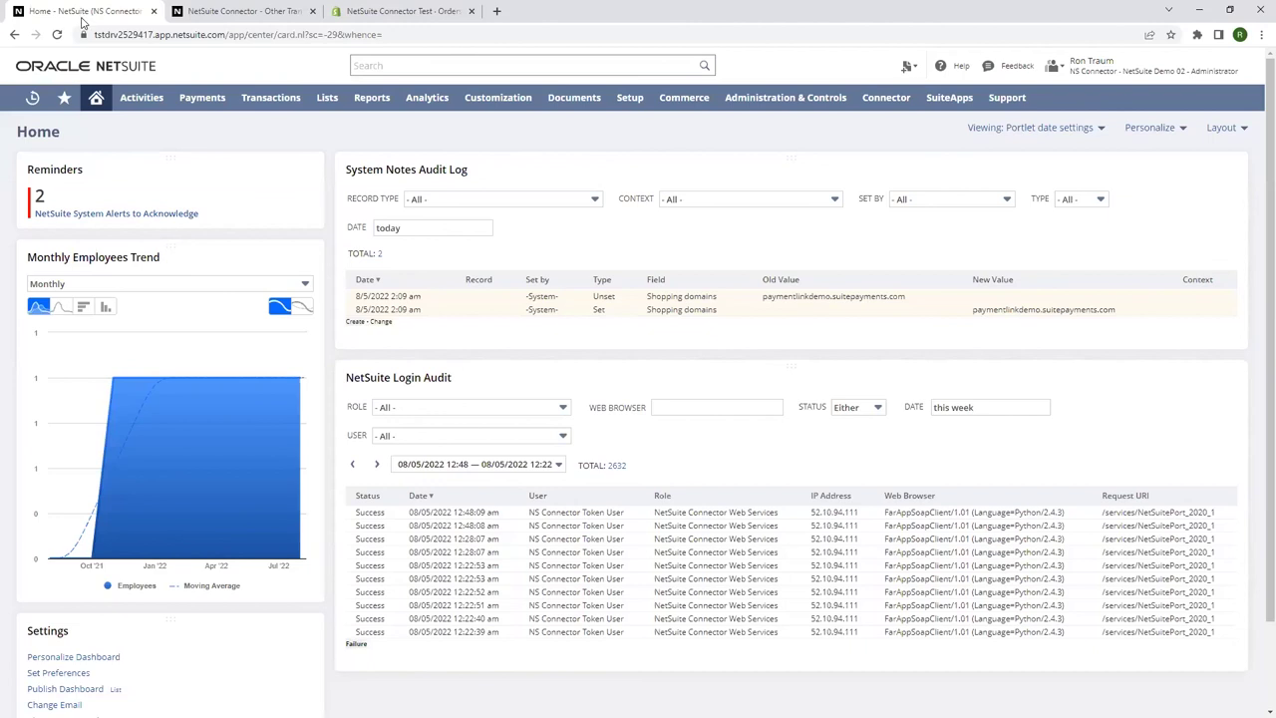
{"action": "left_click", "coordinate": [419, 66]}
{"action": "type", "text": "109"}
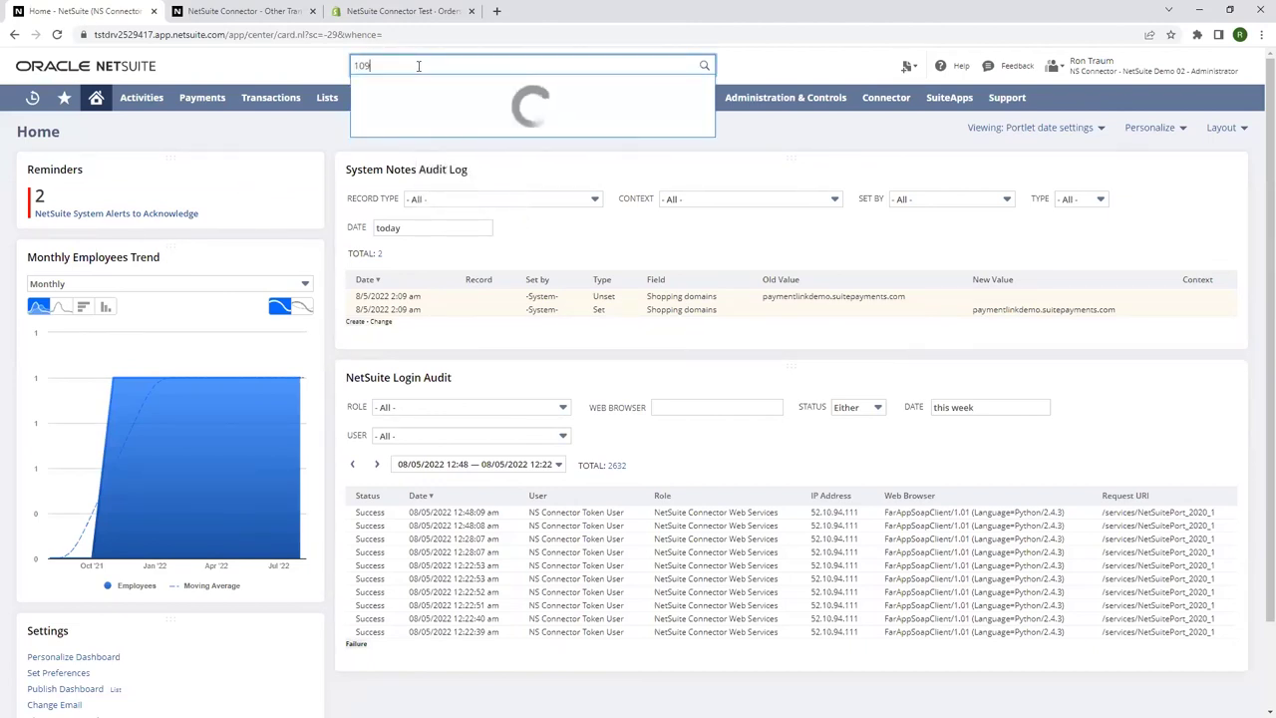
{"action": "type", "text": "7"}
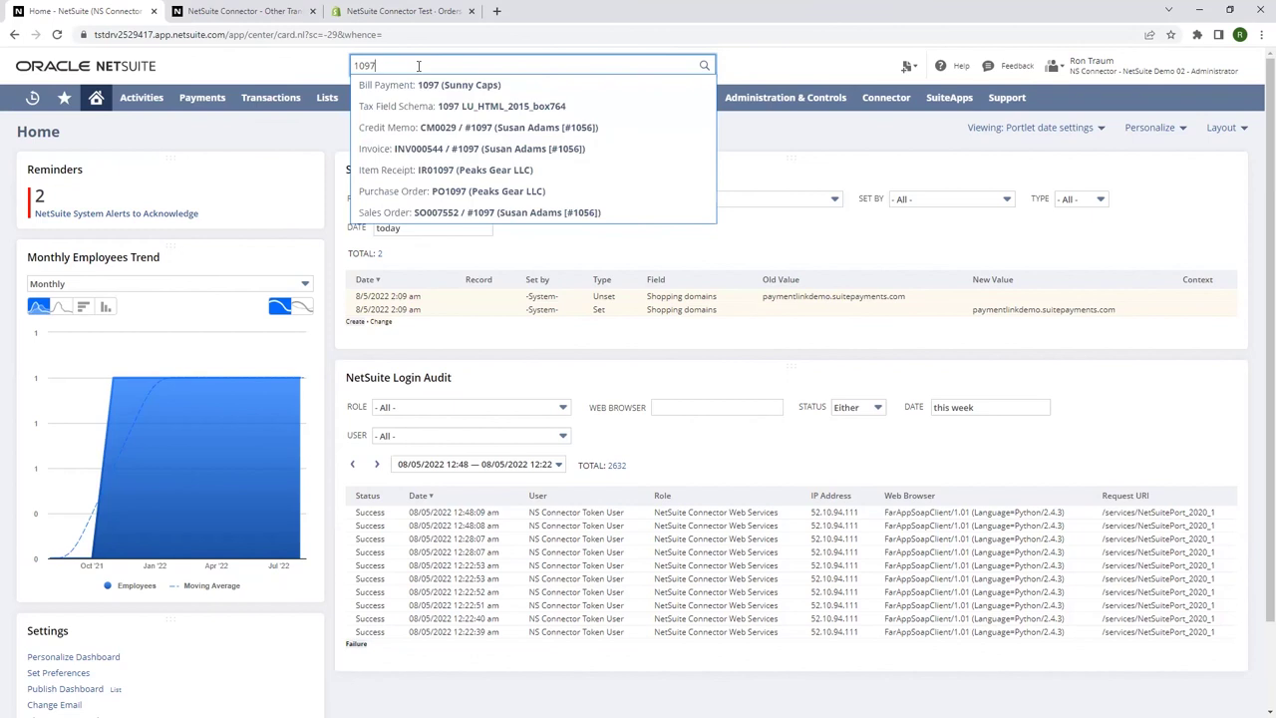